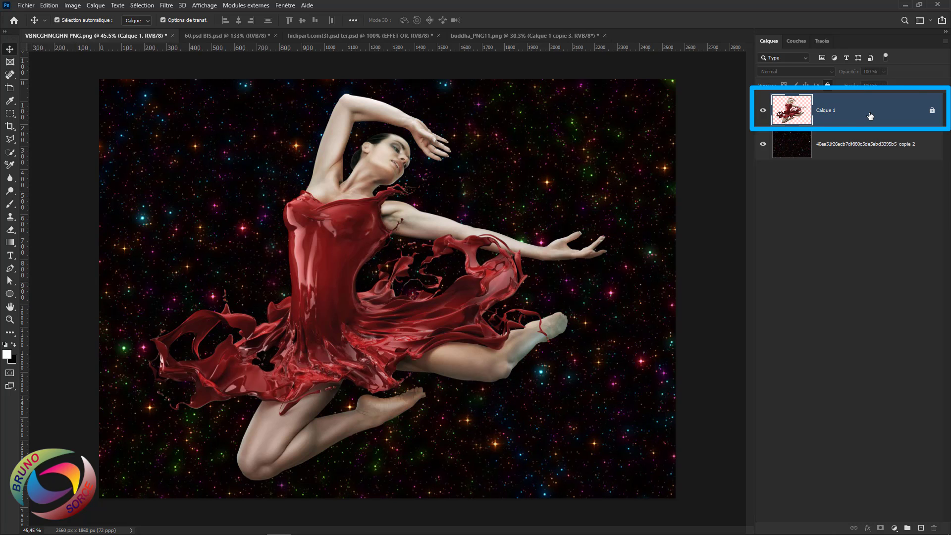
Step: Unlock the dancer layer Calque 1 and duplicate it
left_click(932, 112)
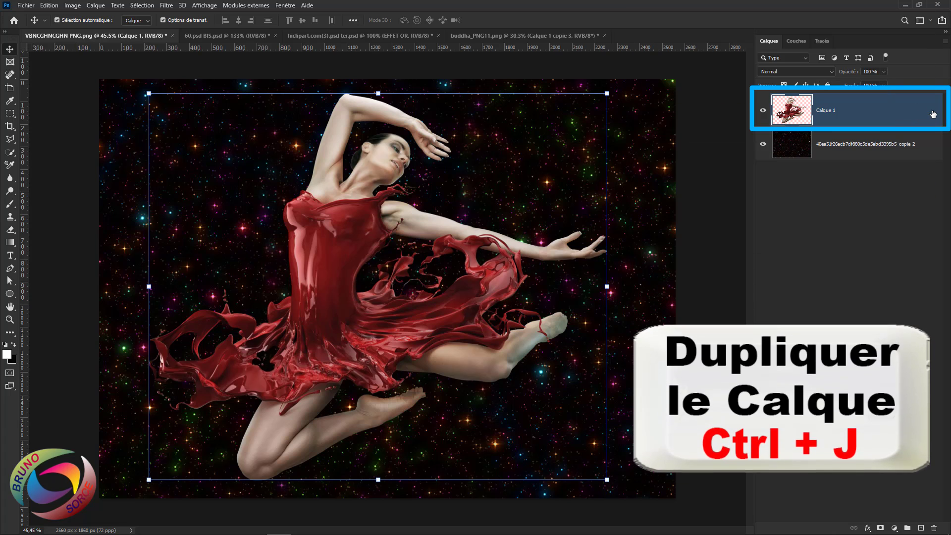
key("ctrl+j")
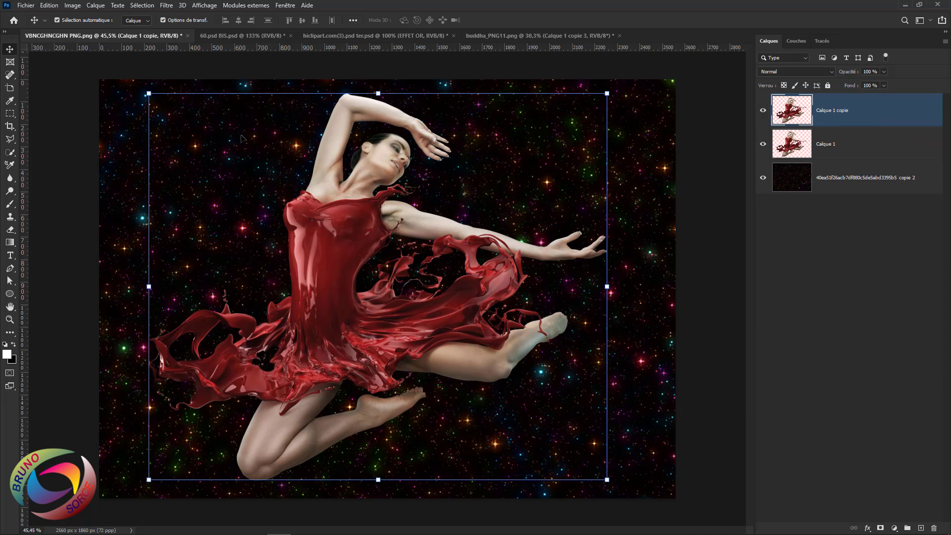
Step: Convert the duplicated dancer layer to grayscale with the Noir et blanc adjustment, using the default preset
left_click(71, 6)
mouse_move(179, 31)
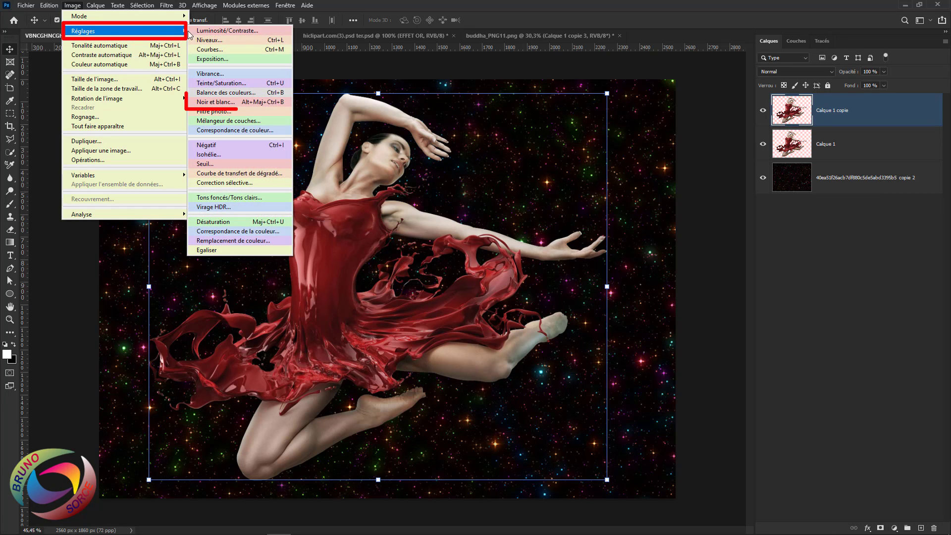
left_click(208, 103)
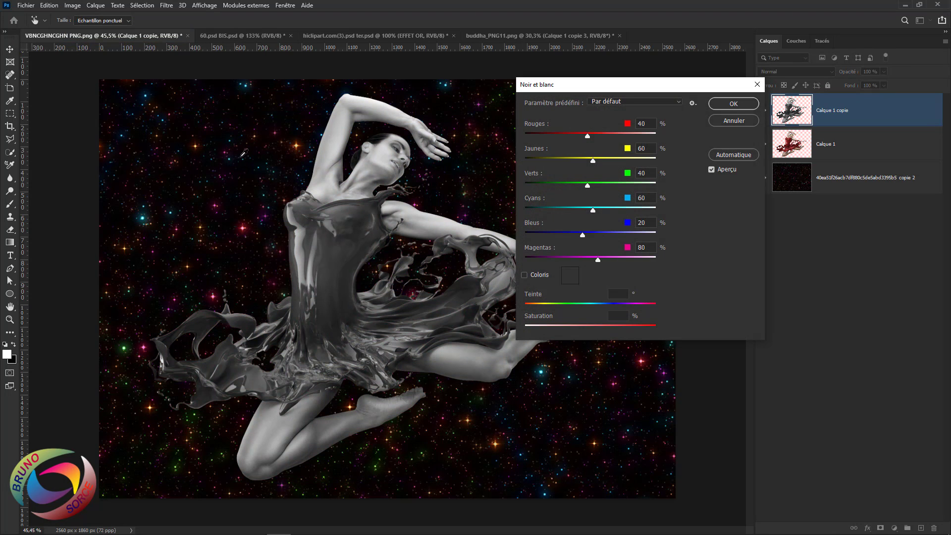
left_click(741, 104)
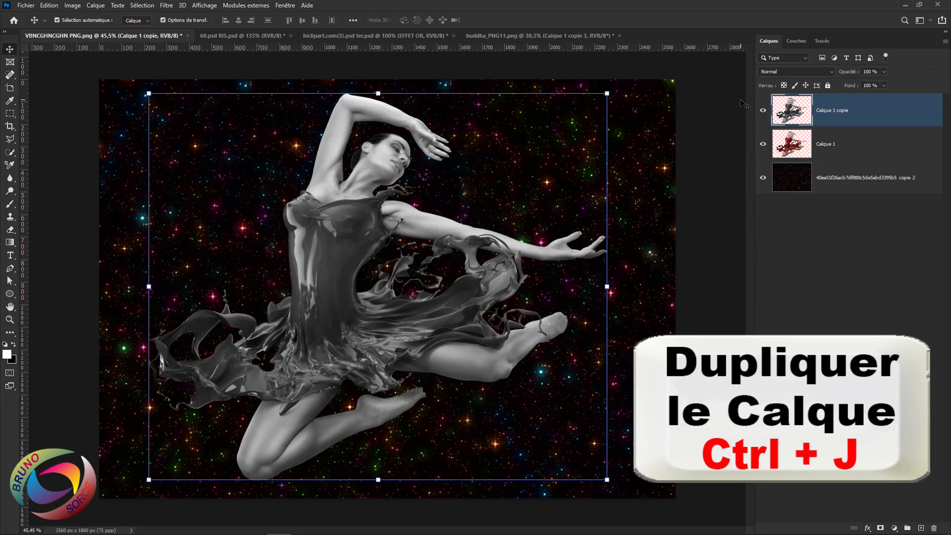
Step: Duplicate the black-and-white dancer layer and invert the new copy into a negative
key("ctrl+j")
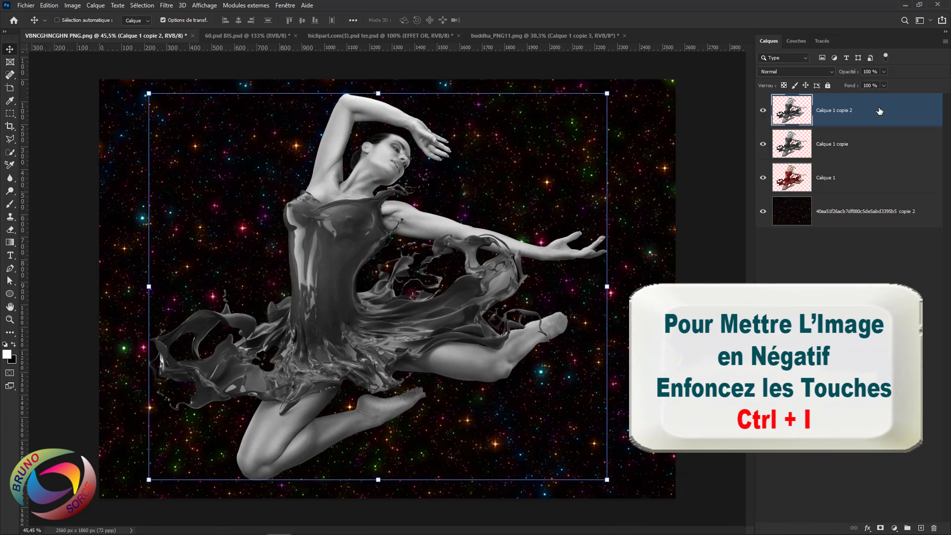
key("ctrl+i")
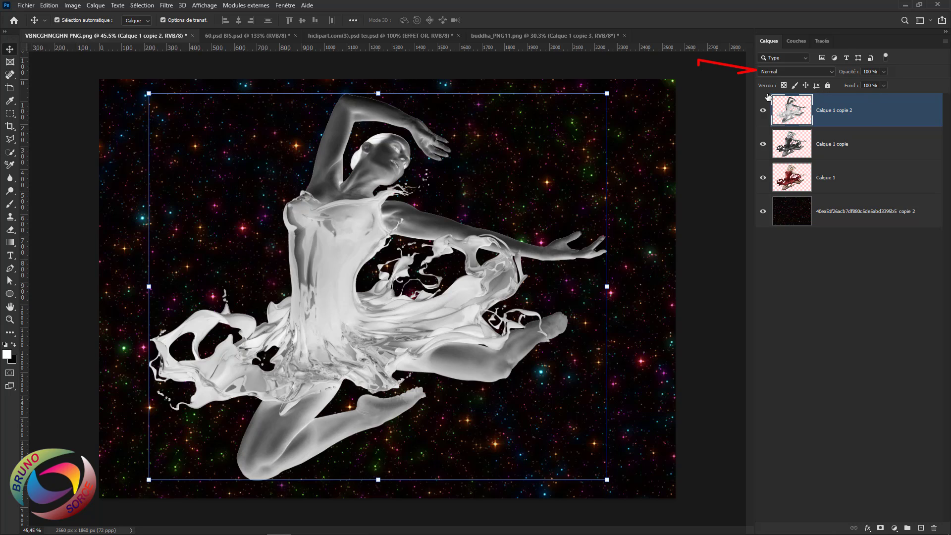
Step: Set the inverted copy's blend mode to Différence and merge it with the black-and-white layer below
left_click(791, 73)
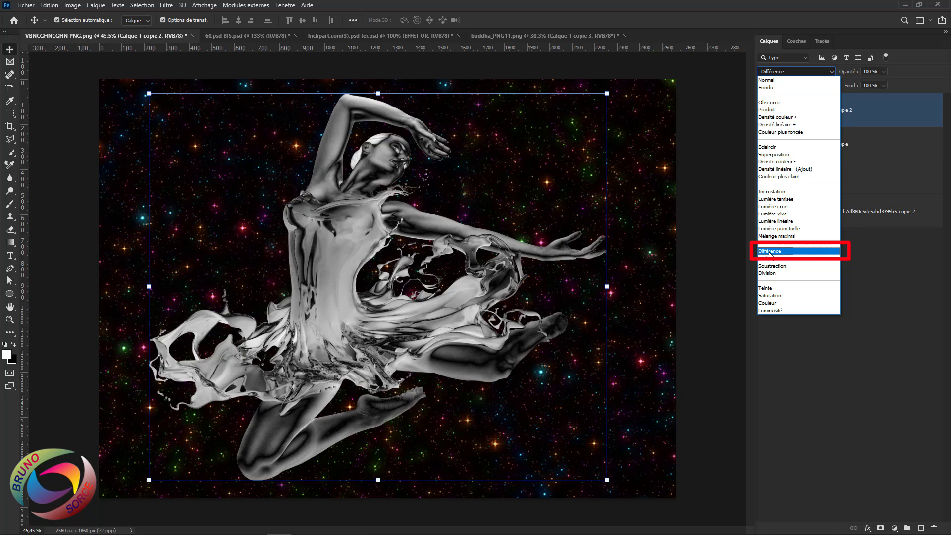
left_click(769, 251)
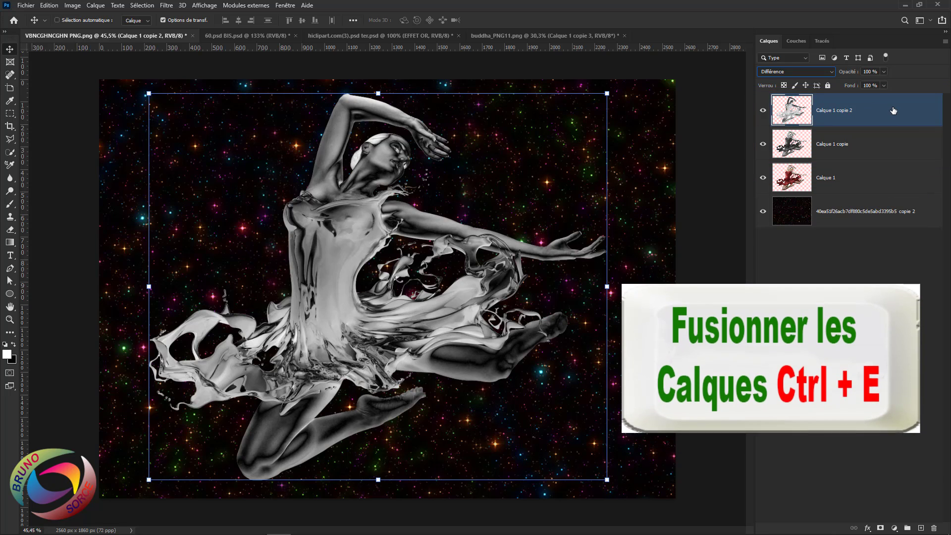
key("ctrl+e")
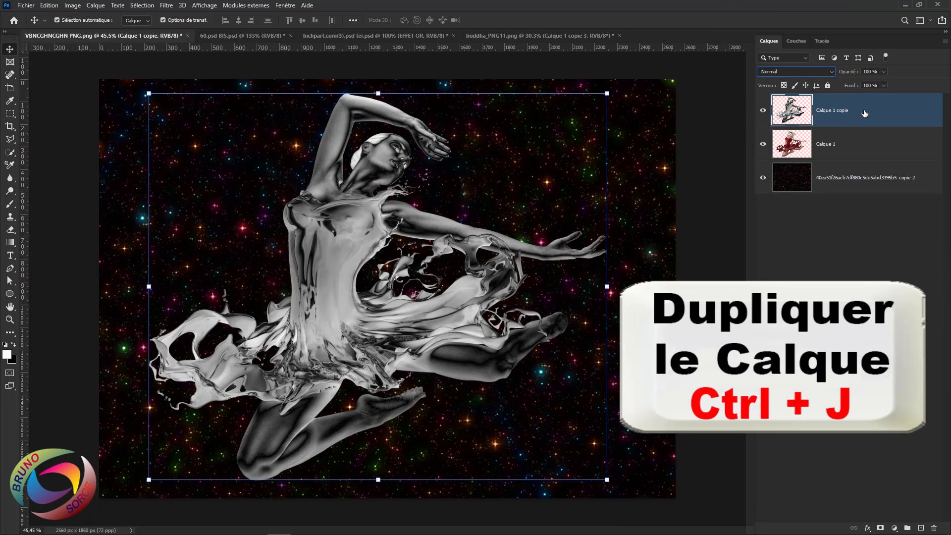
Step: Duplicate the merged layer Calque 1 copie and invert the duplicate's colors
key("ctrl+j")
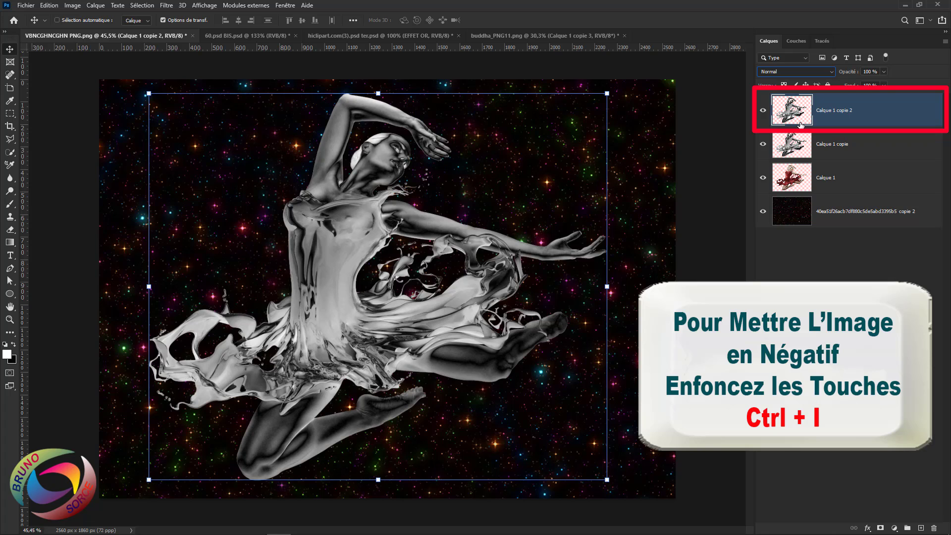
key("ctrl+i")
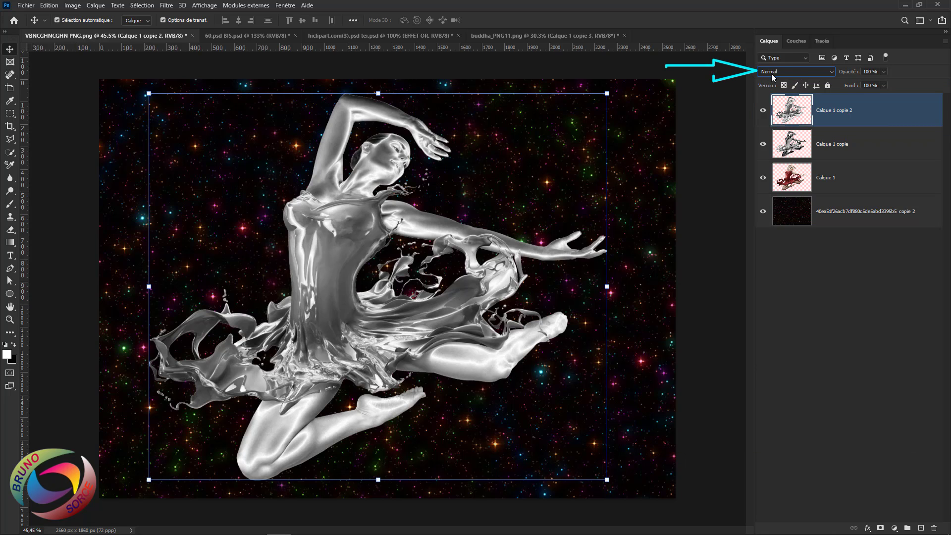
Step: Blend the second negative in Différence mode and merge it down into Calque 1 copie
left_click(787, 70)
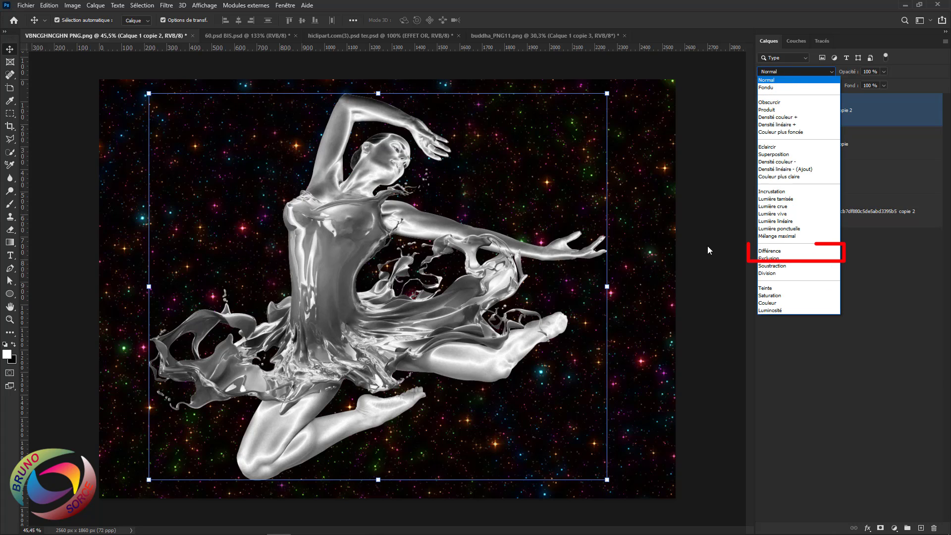
left_click(764, 251)
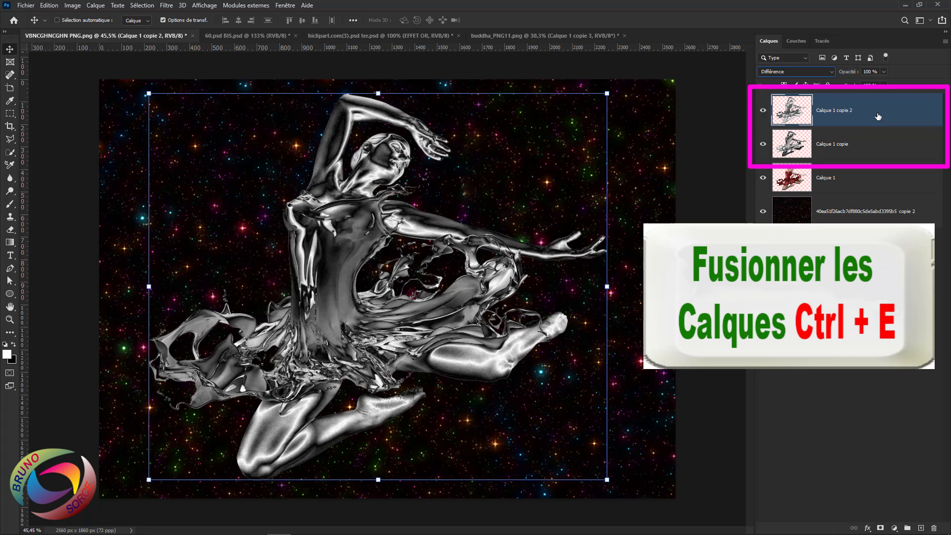
key("ctrl+e")
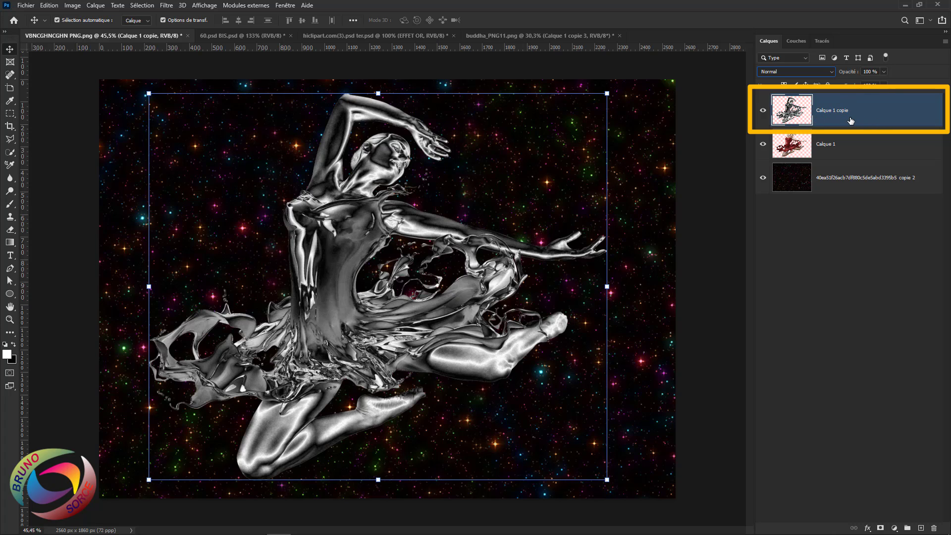
Step: Convert the merged layer Calque 1 copie into a smart object
right_click(869, 115)
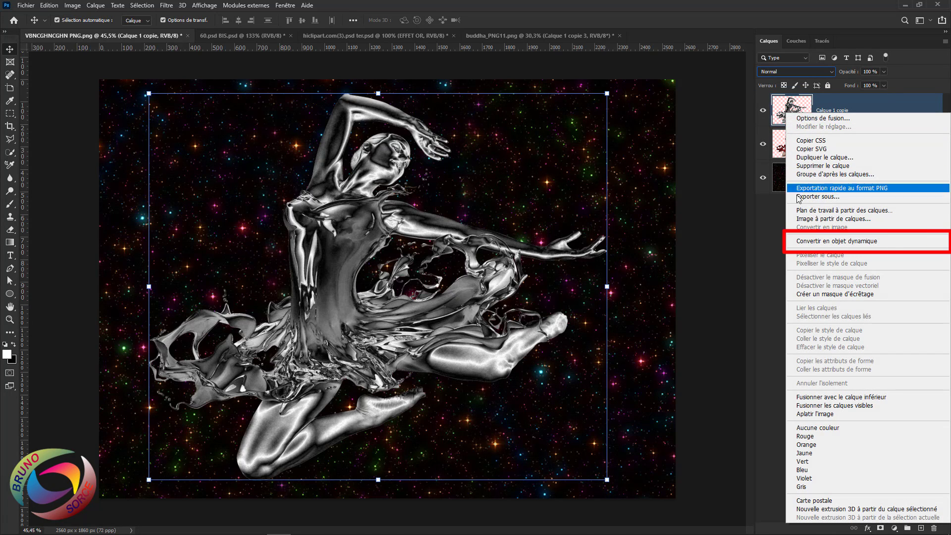
left_click(806, 242)
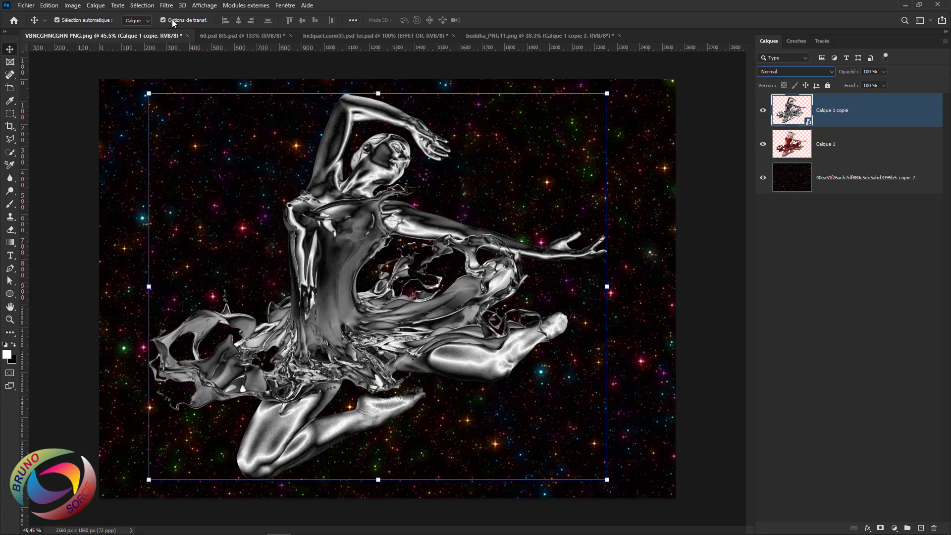
Step: Apply the Esquisse Chrome filter to the smart object with Détail 4 and Lissage 7
left_click(167, 6)
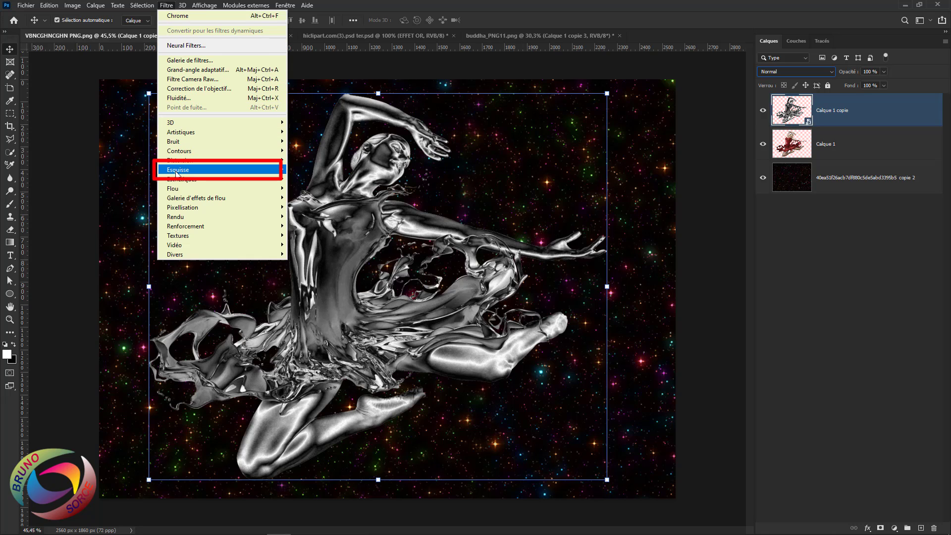
mouse_move(189, 172)
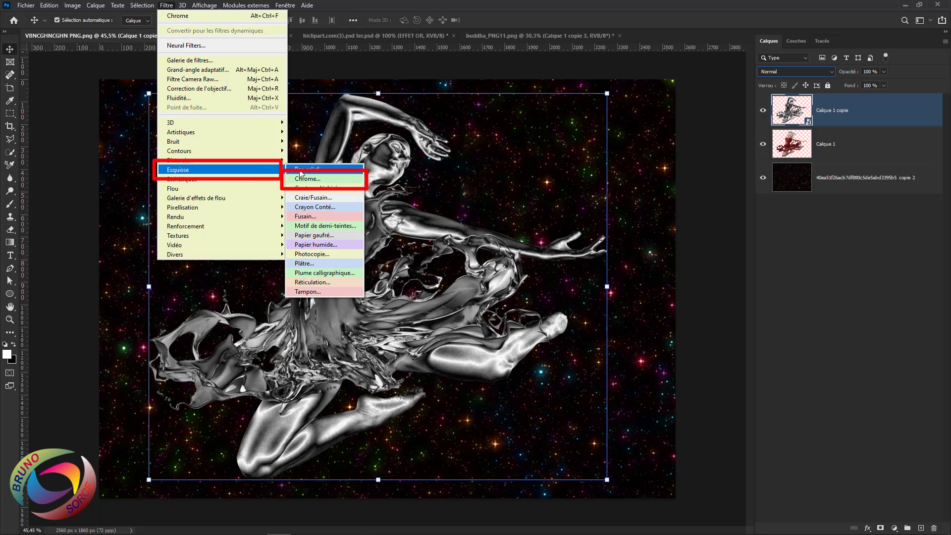
left_click(315, 181)
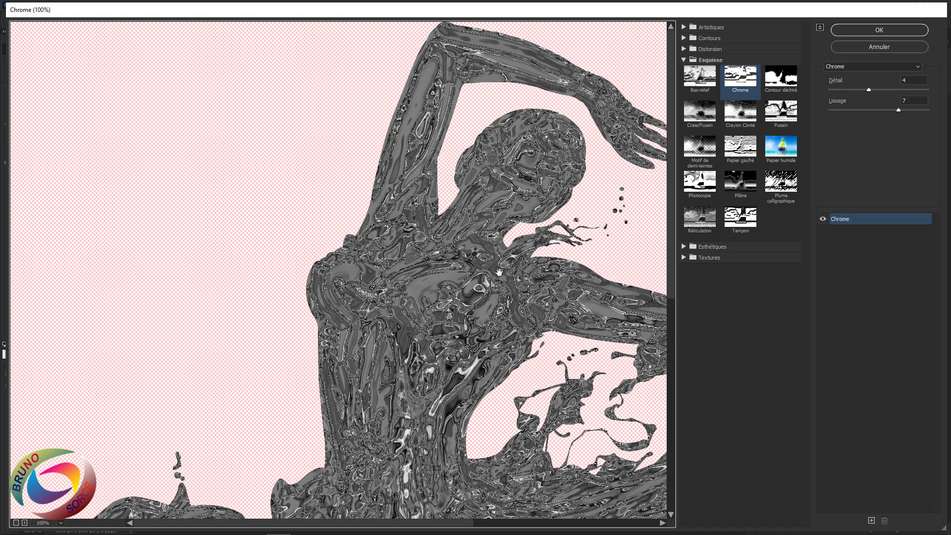
key("alt")
key("ctrl+minus")
key("ctrl+minus")
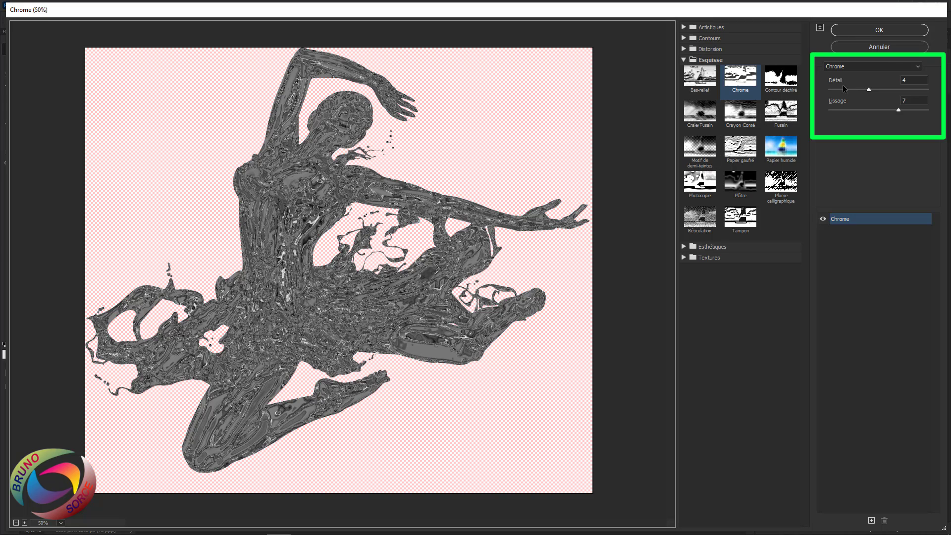
left_click(910, 80)
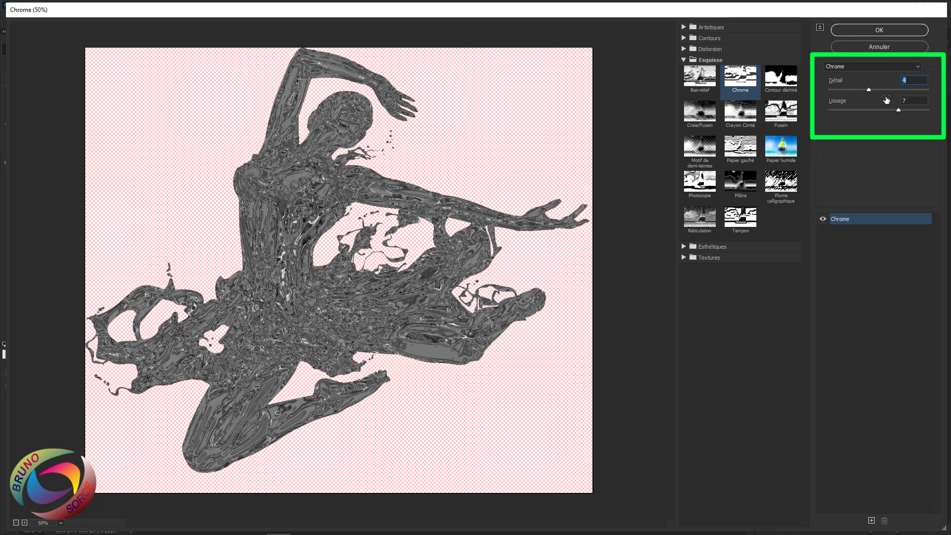
left_click(914, 100)
left_click(875, 31)
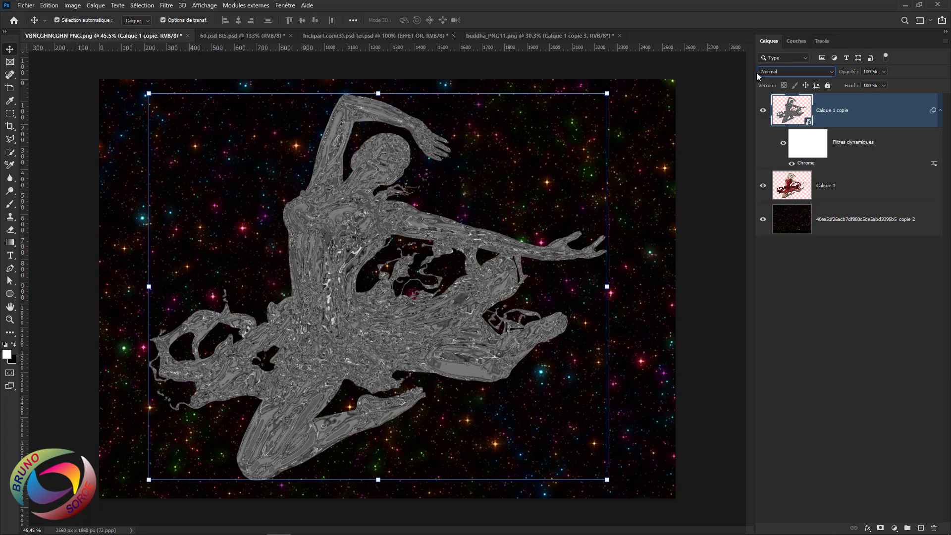
Step: Try the Teinte blend mode on the Calque 1 copie layer and return the layer to Normal
left_click(775, 74)
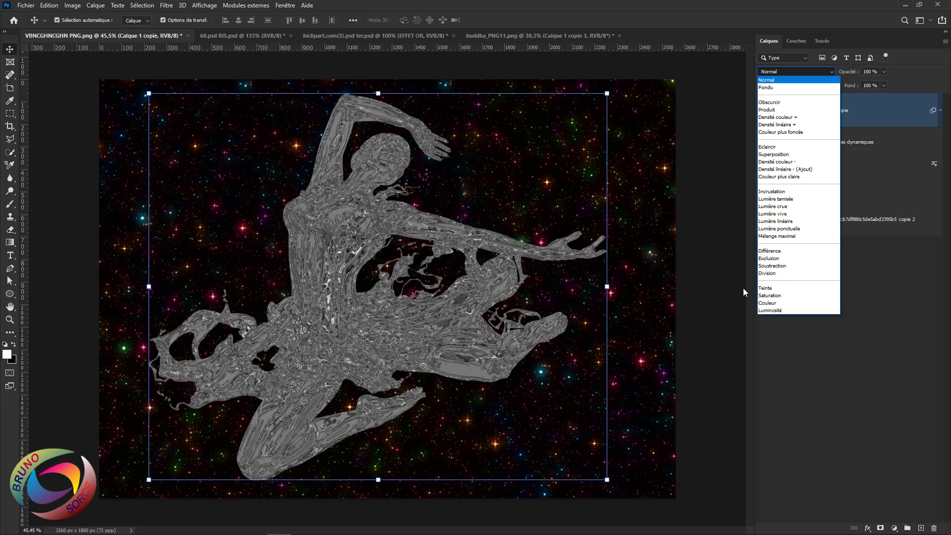
left_click(765, 287)
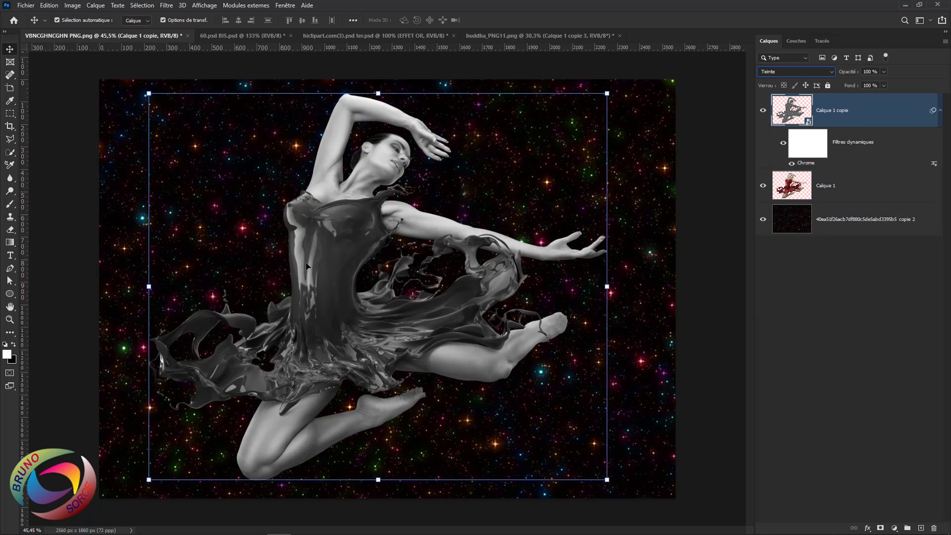
left_click(781, 72)
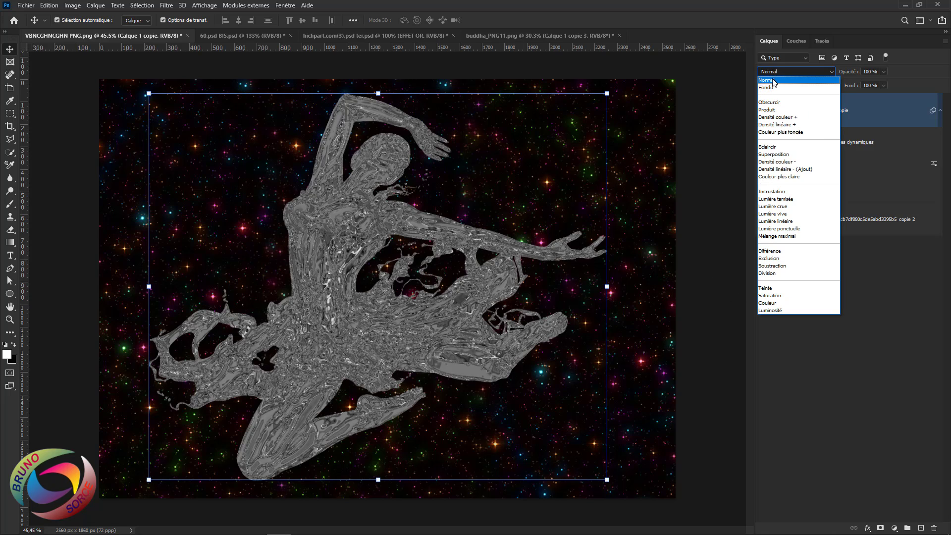
left_click(781, 80)
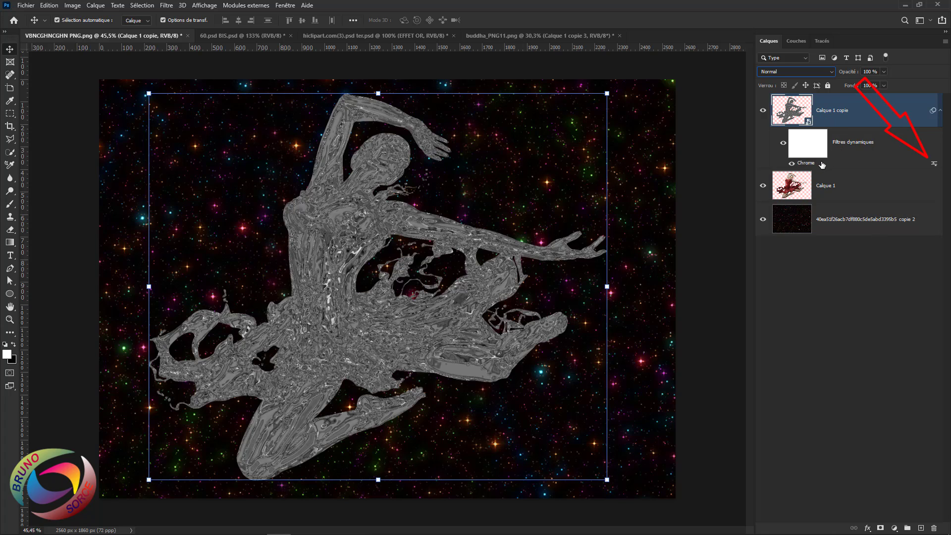
Step: Set the blending mode of the Chrome smart filter to Teinte at 100% opacity
double_click(934, 165)
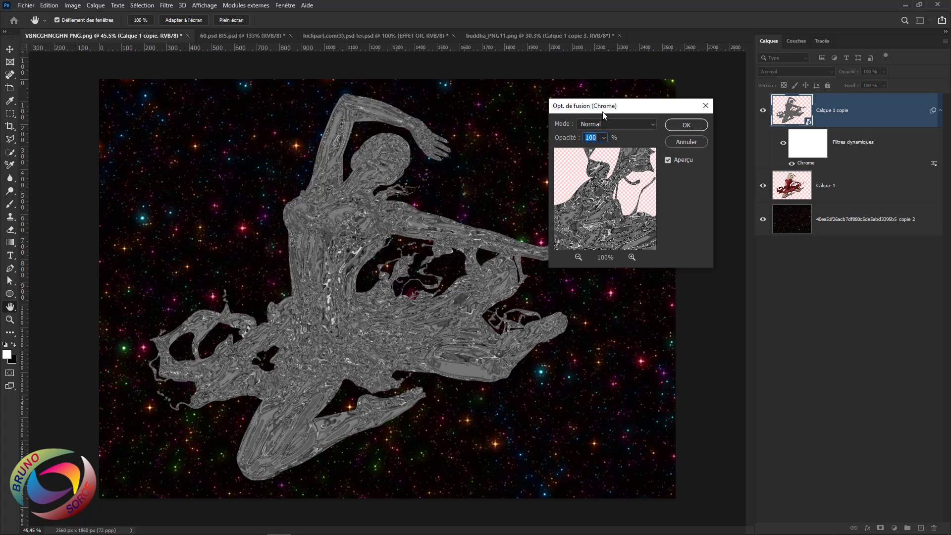
left_click(616, 125)
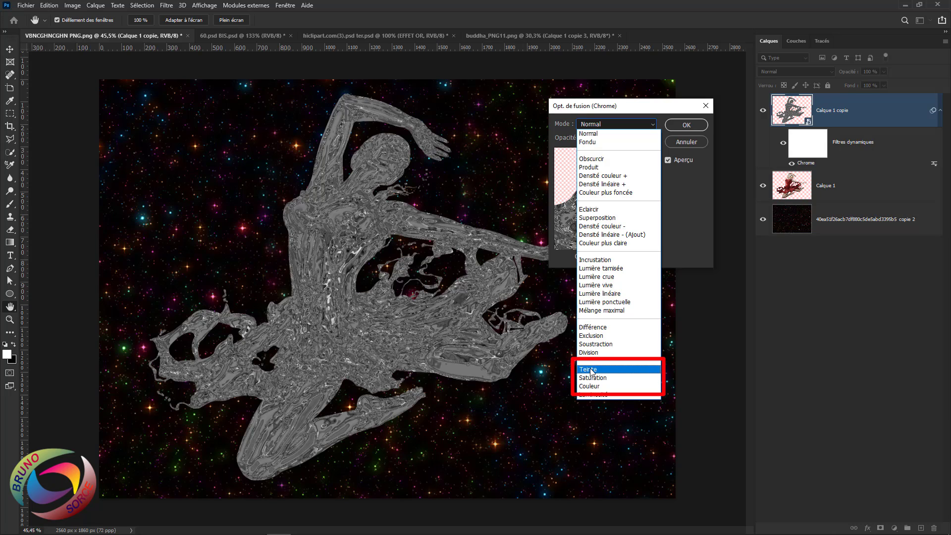
left_click(590, 371)
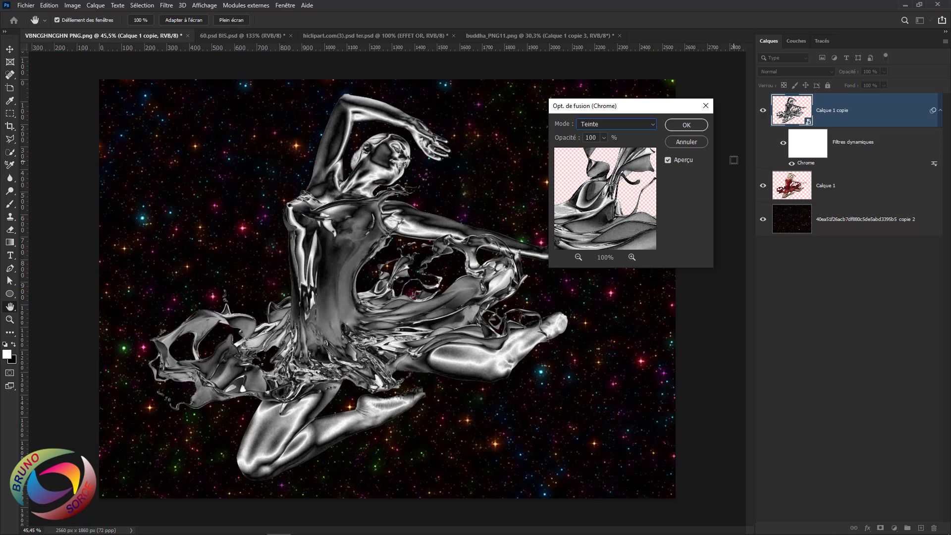
left_click(687, 125)
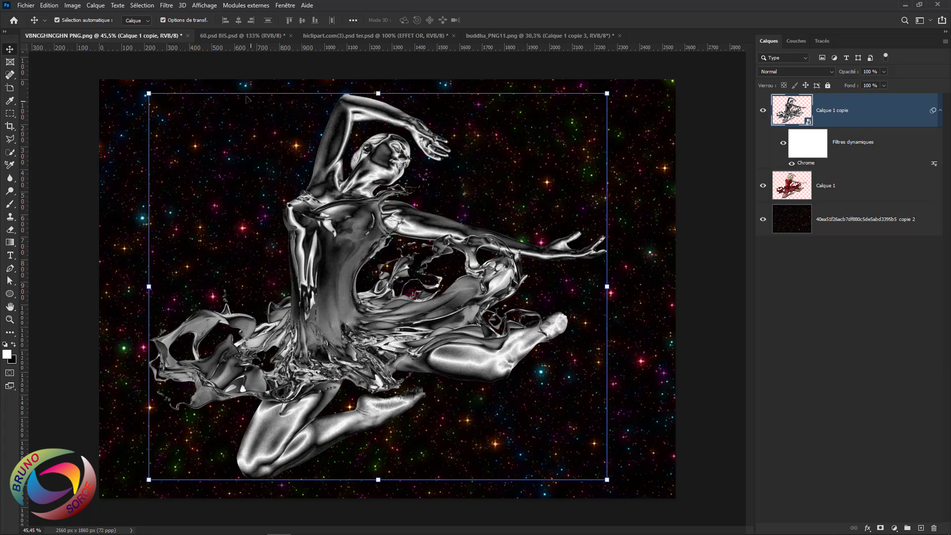
Step: Apply the Artistiques filter Emballage plastique to the smart object with Intensité 20, Détail 1 and Lissage 15
left_click(166, 5)
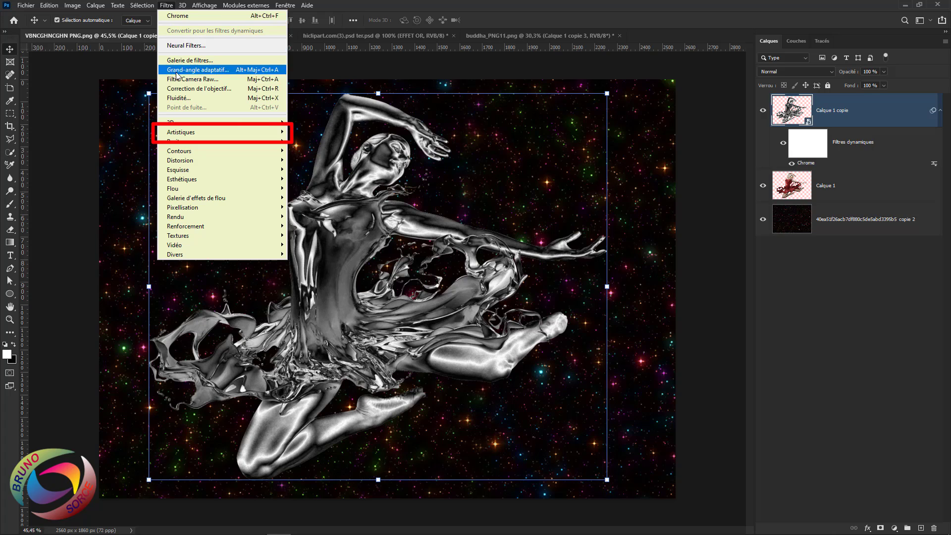
mouse_move(180, 133)
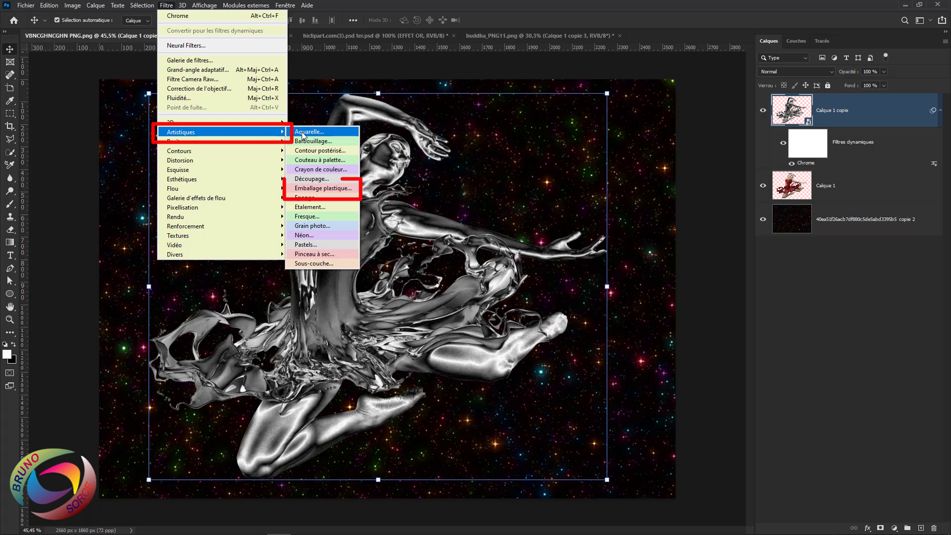
left_click(308, 189)
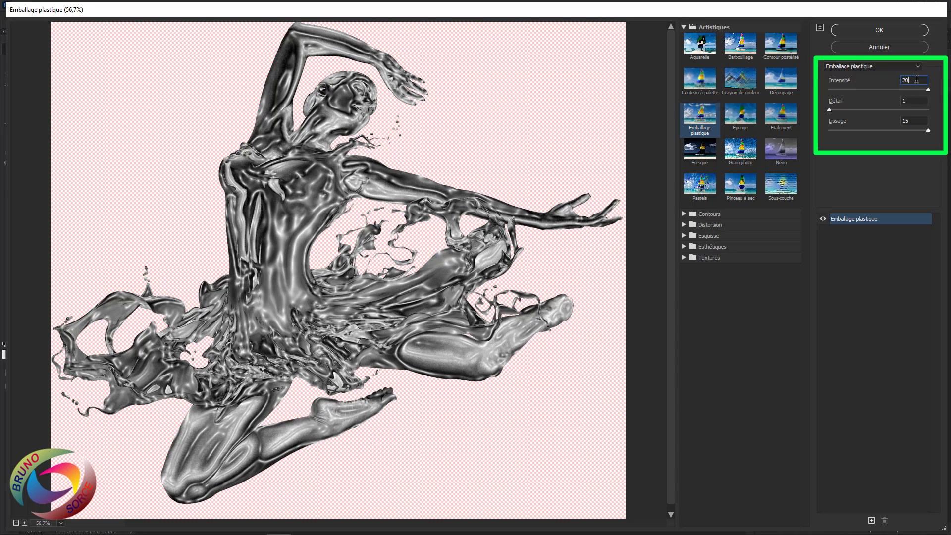
left_click_drag(921, 79, 892, 82)
left_click(917, 100)
left_click_drag(919, 120, 895, 124)
left_click(884, 31)
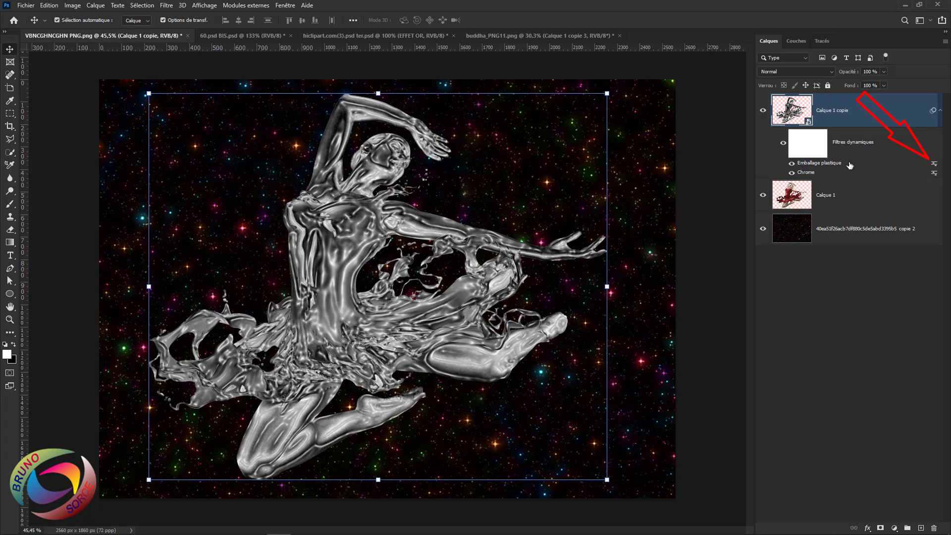
Step: Set the Emballage plastique smart filter's blending mode to Densité couleur - with an opacity of 50%
double_click(933, 164)
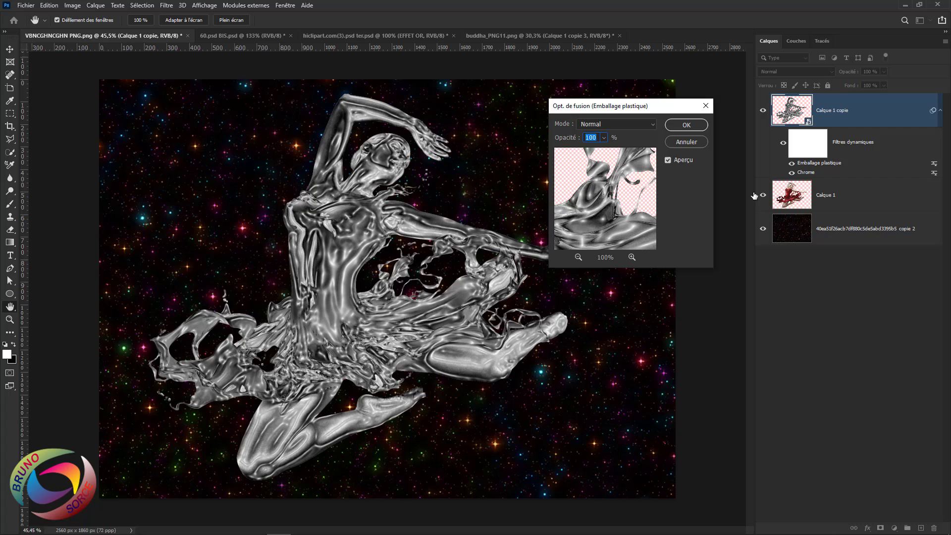
left_click(617, 124)
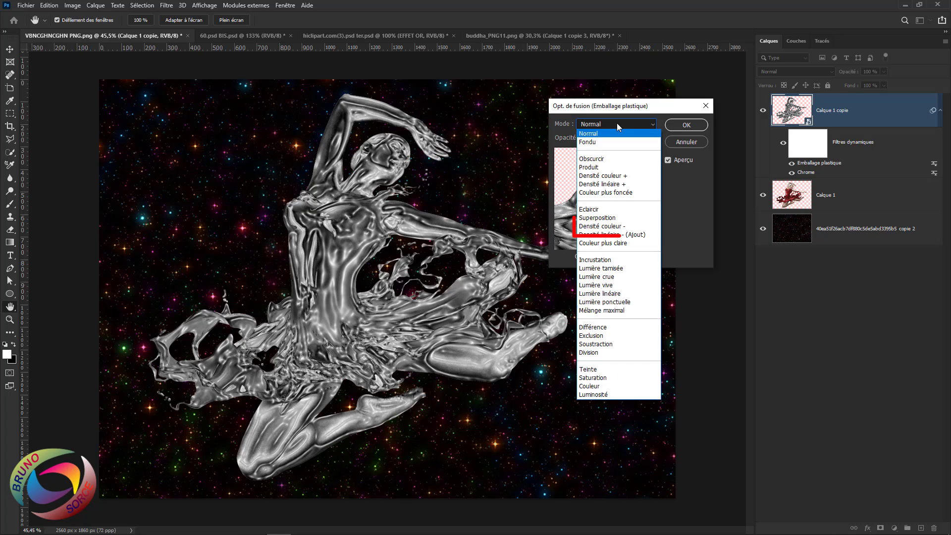
left_click(597, 226)
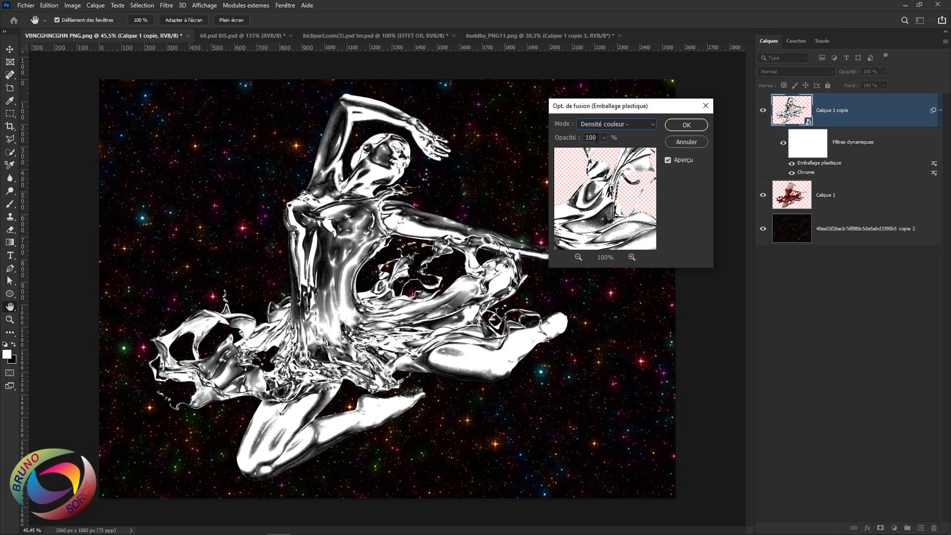
double_click(592, 137)
type("50")
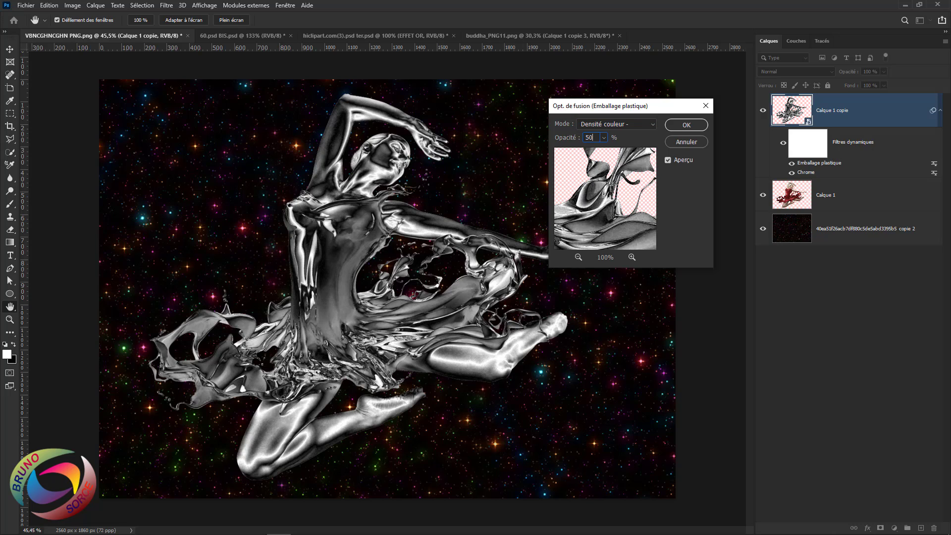
left_click(686, 124)
key("v")
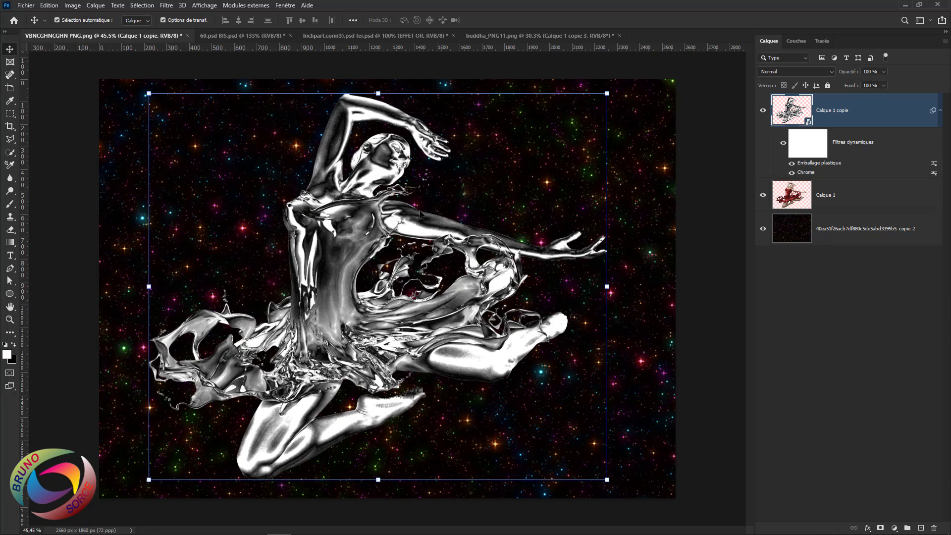
Step: Apply the Flou de surface filter to the smart object with Rayon 30 pixels and Seuil 23 niveaux
left_click(167, 6)
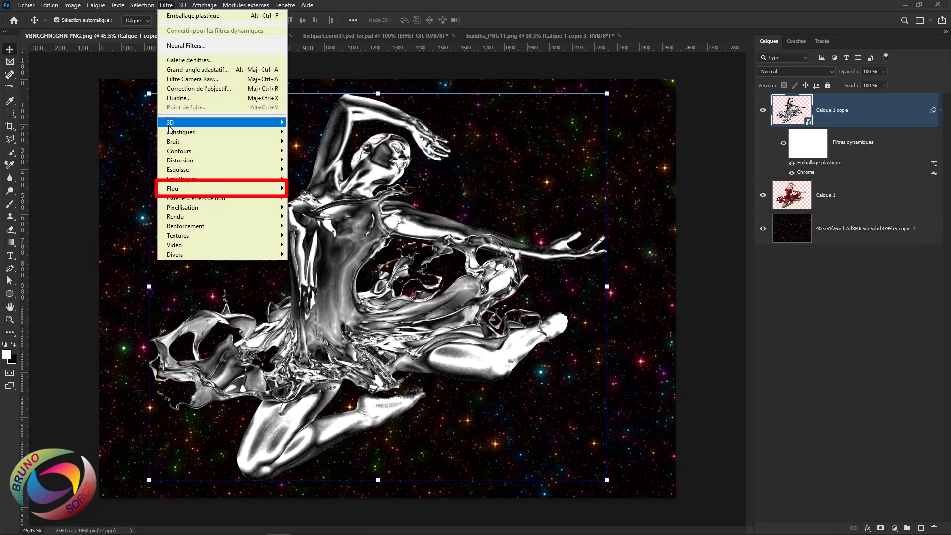
mouse_move(188, 190)
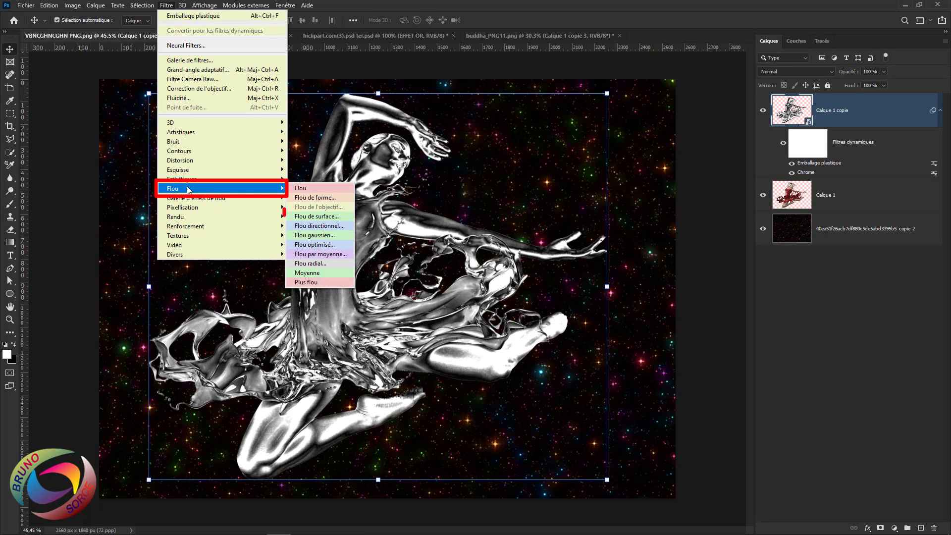
left_click(303, 217)
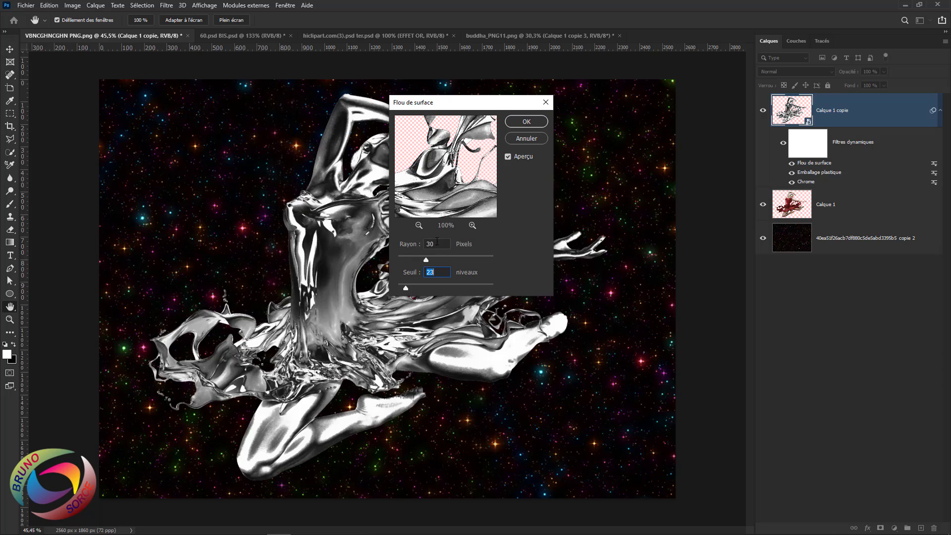
left_click(435, 243)
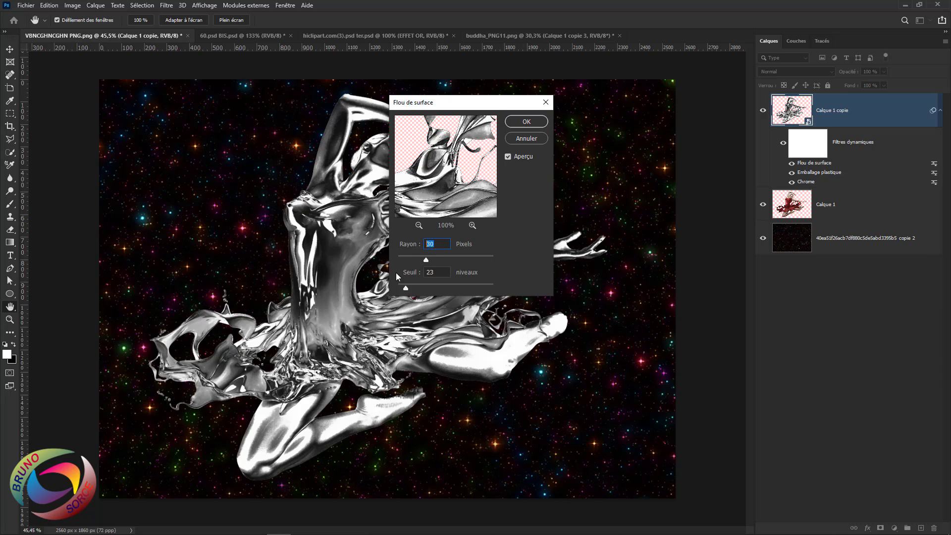
left_click(438, 272)
left_click(526, 121)
key("v")
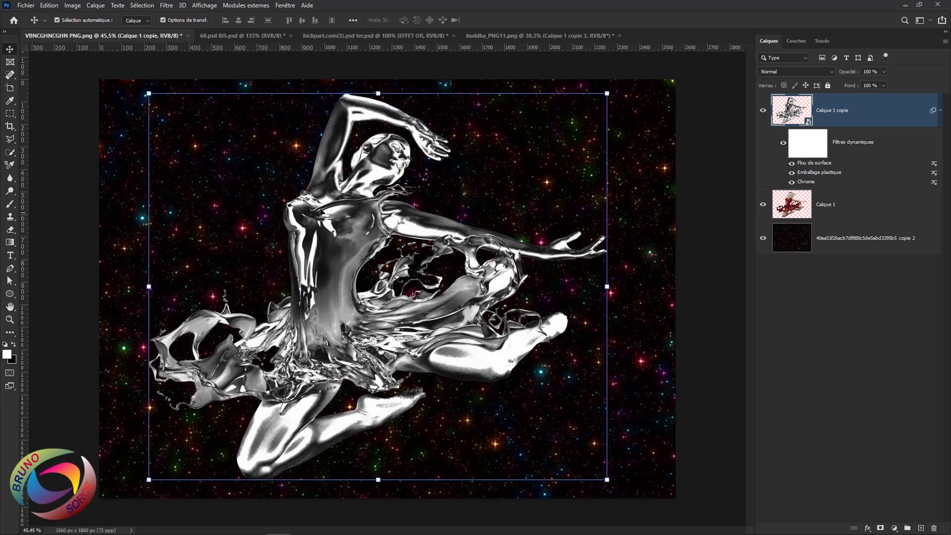
Step: Apply the Esthétiques filter Peinture à l'huile with Stylisation 3,9, Netteté 3,0, Echelle 10,0 and Grosseur 10,0, leaving Eclairage off
left_click(165, 6)
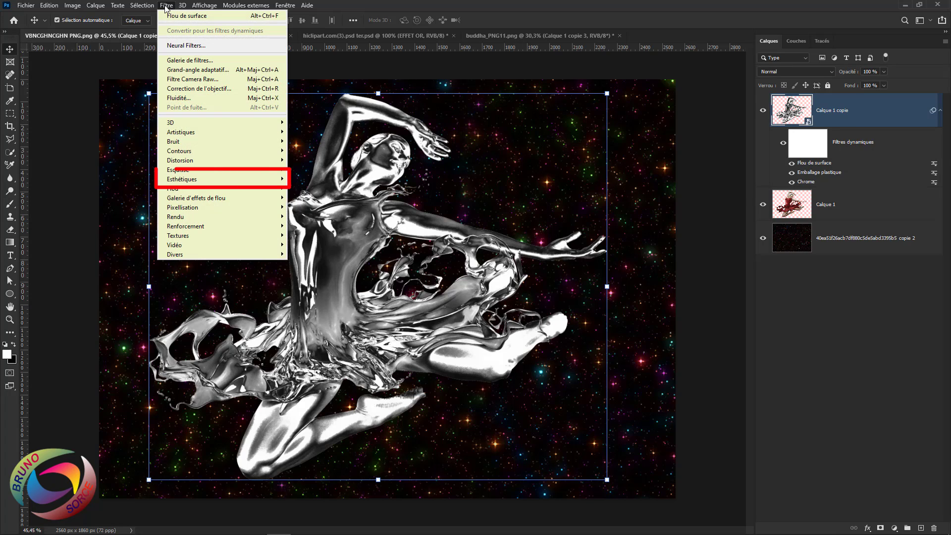
mouse_move(205, 183)
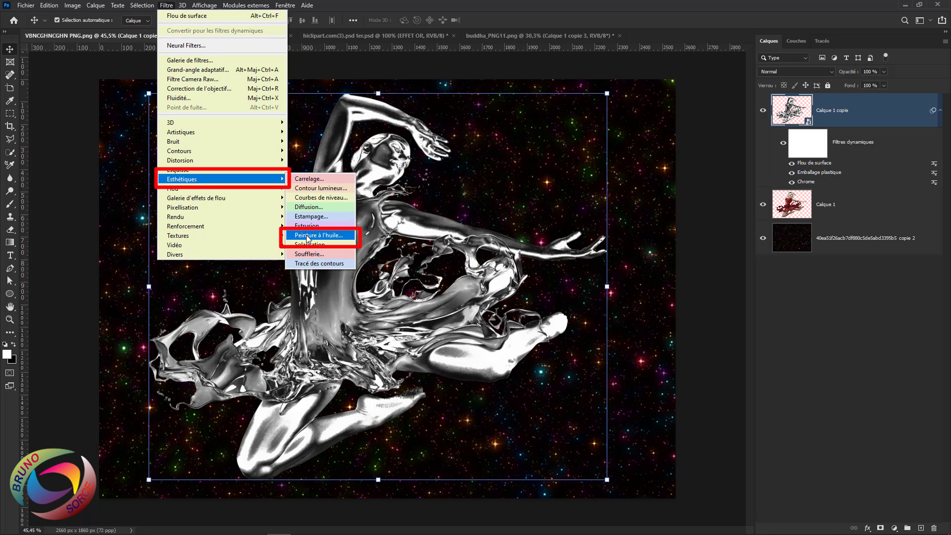
left_click(307, 235)
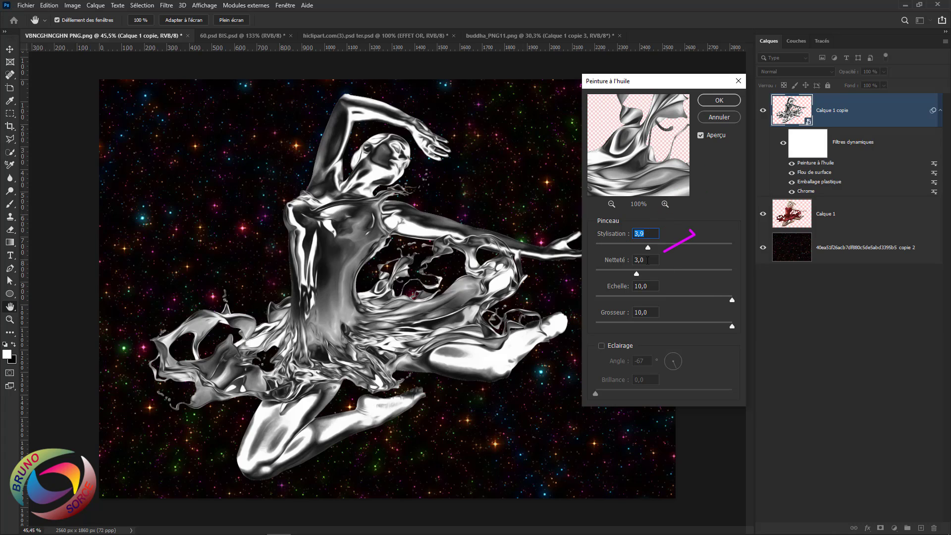
key("Tab")
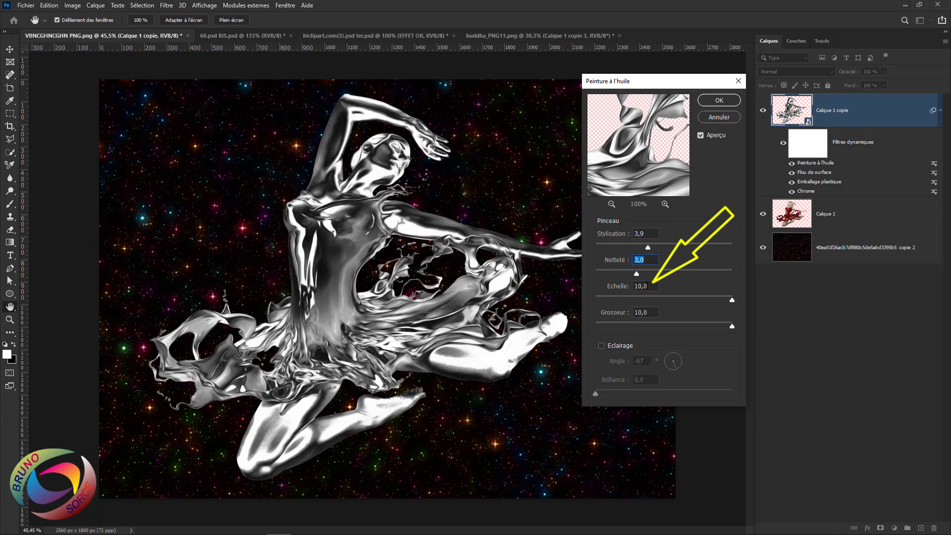
left_click_drag(652, 286, 629, 290)
key("Tab")
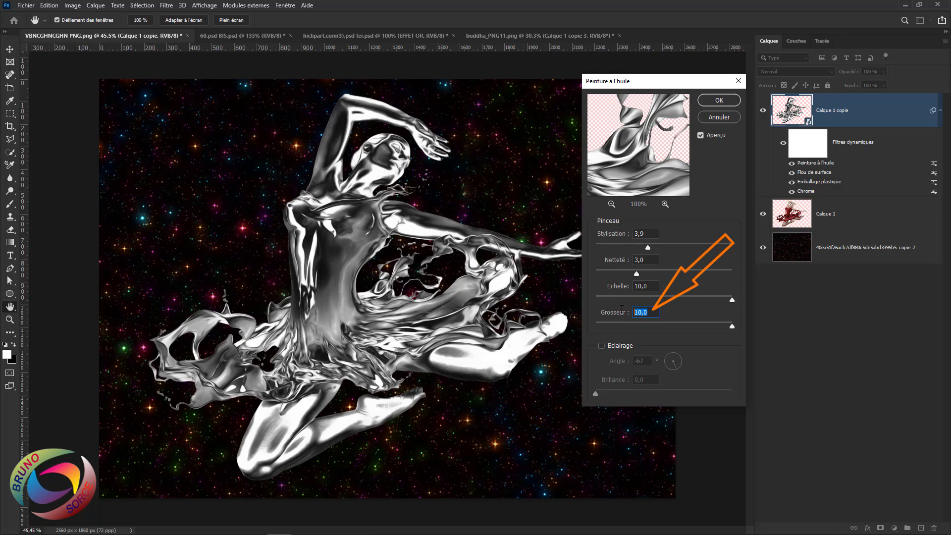
left_click(602, 346)
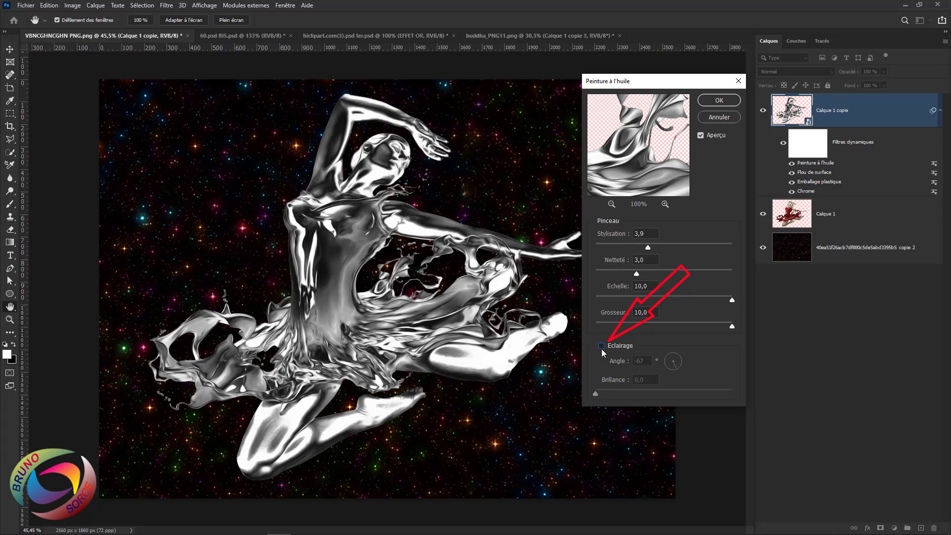
left_click(602, 346)
left_click(601, 347)
left_click(718, 99)
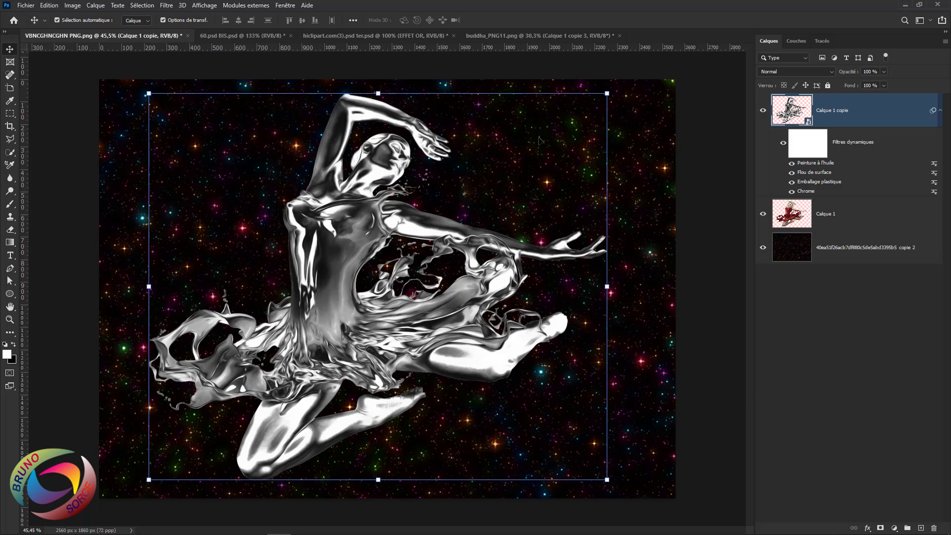
Step: Deselect the layer, and hide and show Calque 1 copie to compare the metal figure with the original photo
left_click(695, 163)
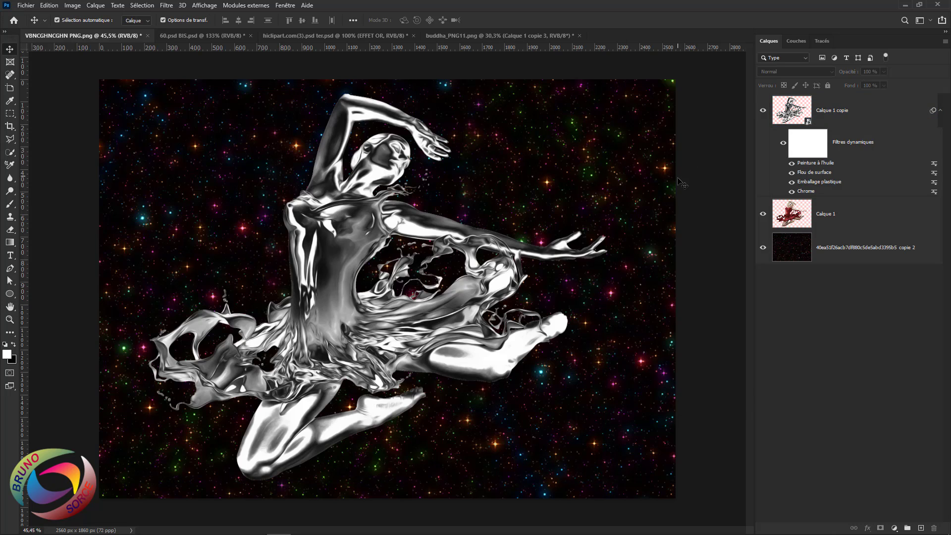
left_click(764, 113)
left_click(762, 111)
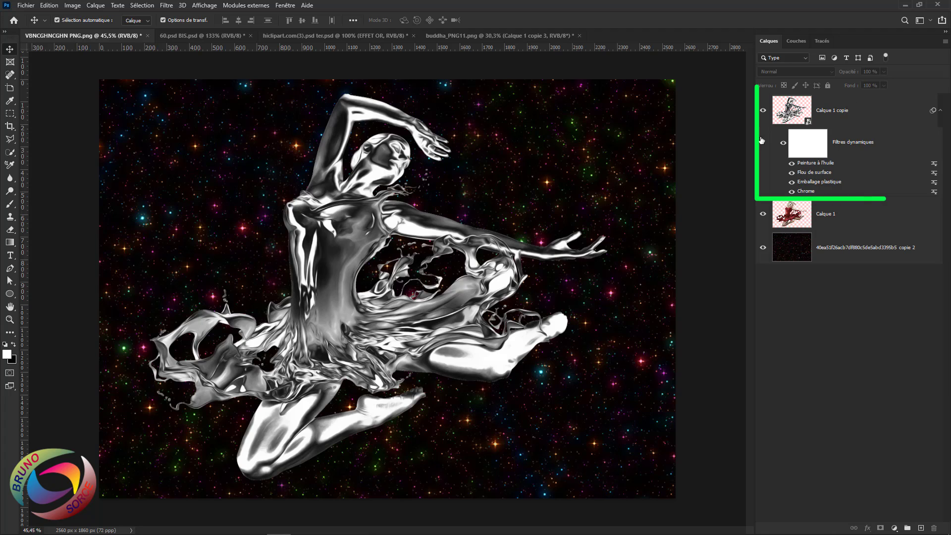
Step: Add a Courbe de transfert de dégradé adjustment layer above the Calque 1 copie layer
left_click(875, 111)
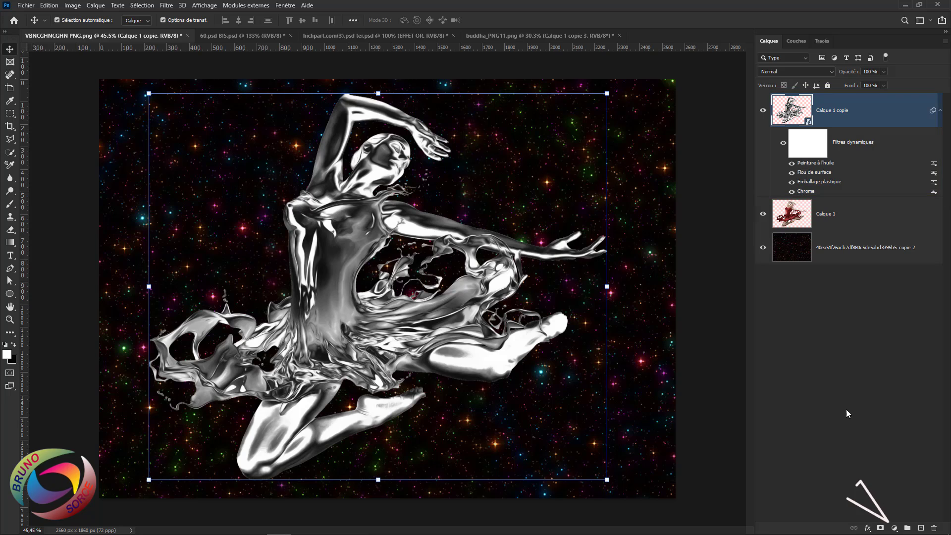
left_click(894, 527)
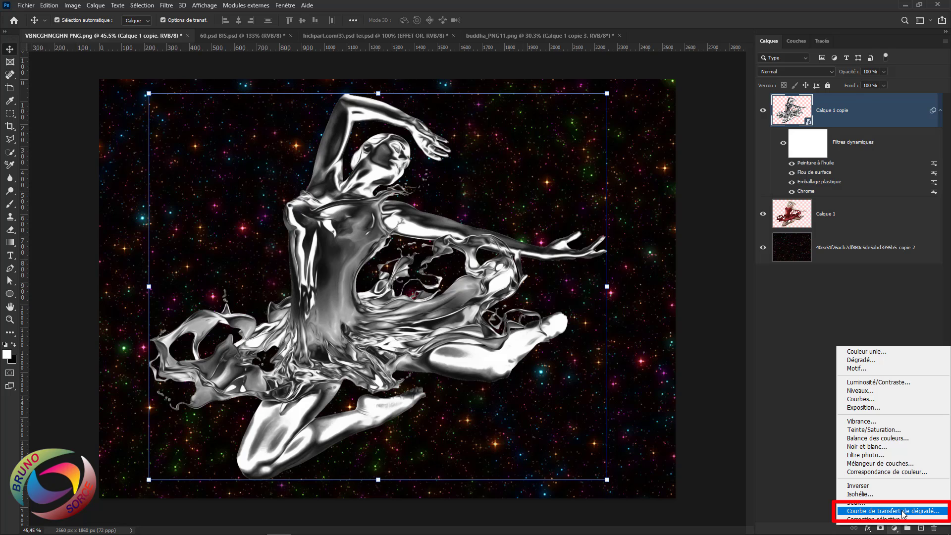
left_click(902, 513)
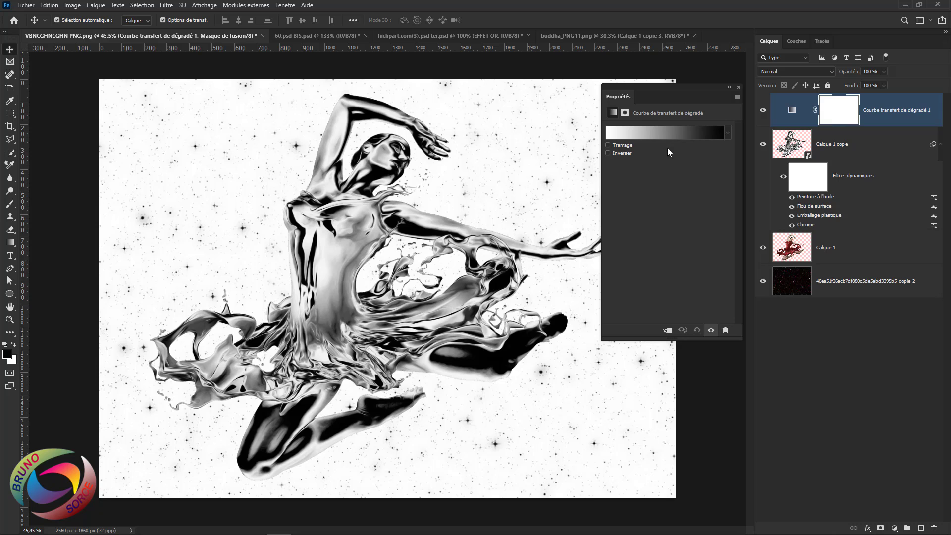
Step: Edit the gradient map's gradient and set its starting color stop at 0% to 2d1203
left_click(646, 133)
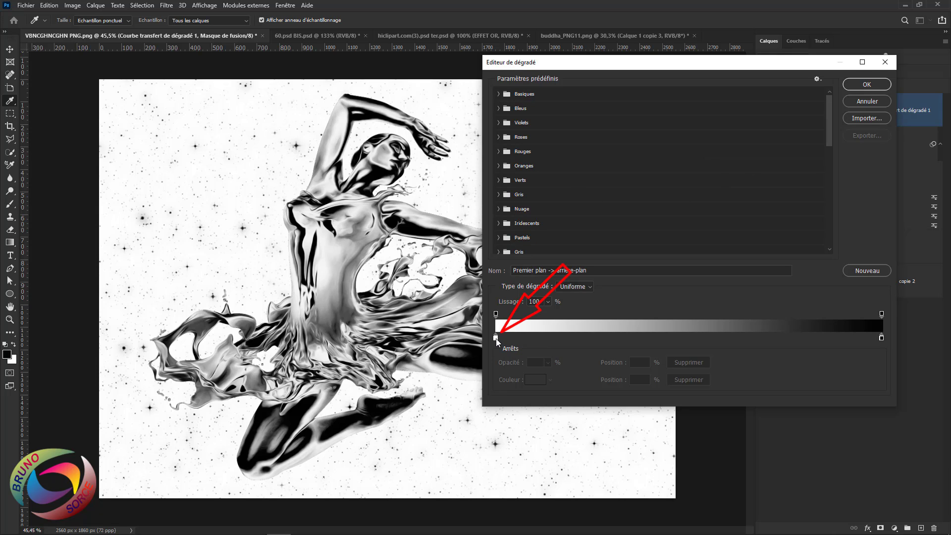
double_click(495, 338)
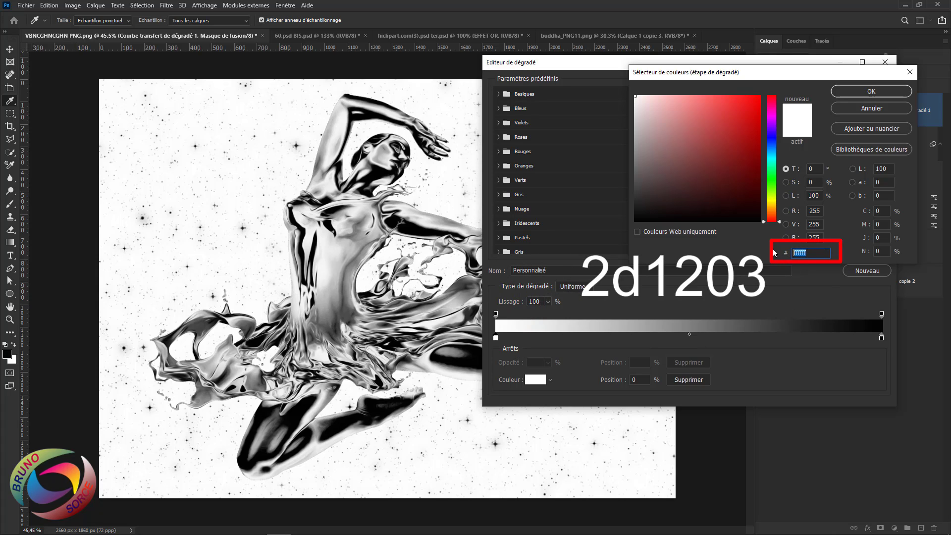
type("2d")
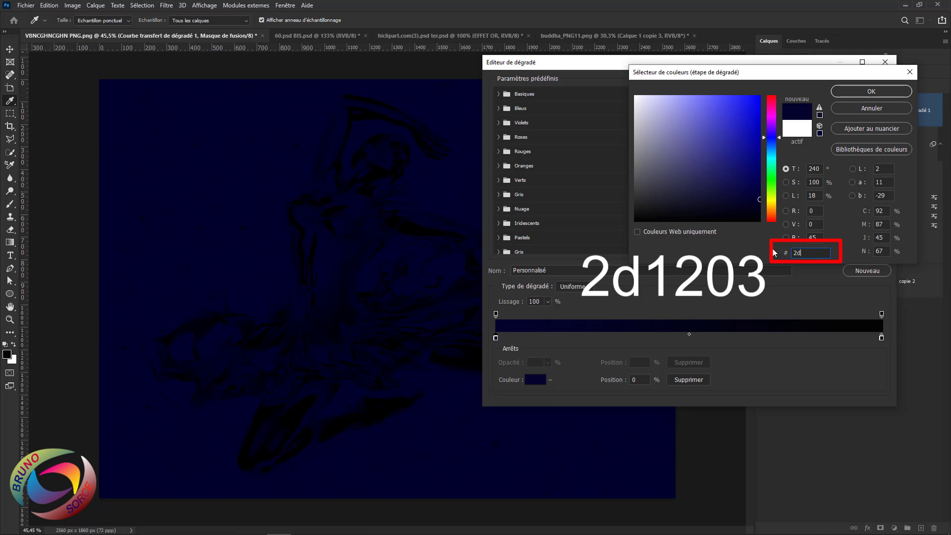
type("1203")
left_click(870, 91)
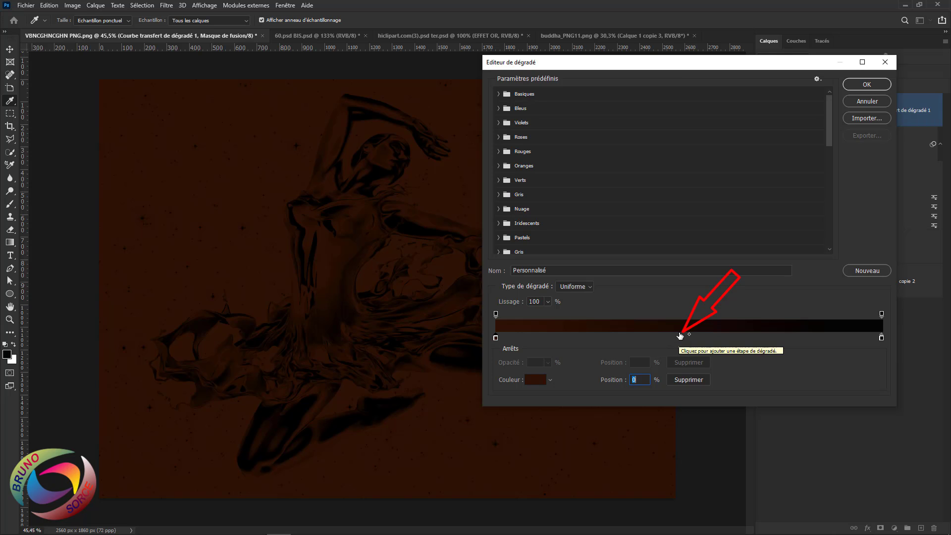
Step: Add a middle color stop to the gradient at position 50% and set its color to c07e00
left_click(679, 340)
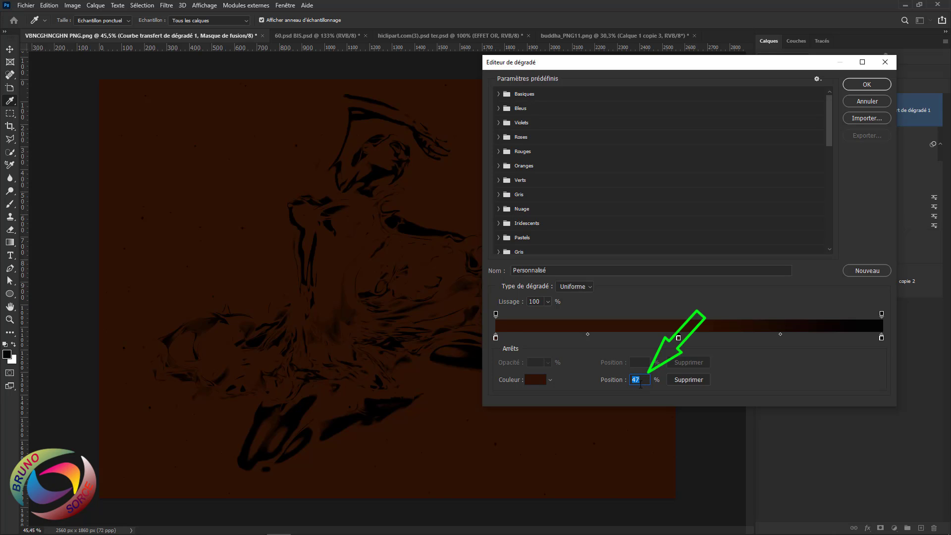
type("50")
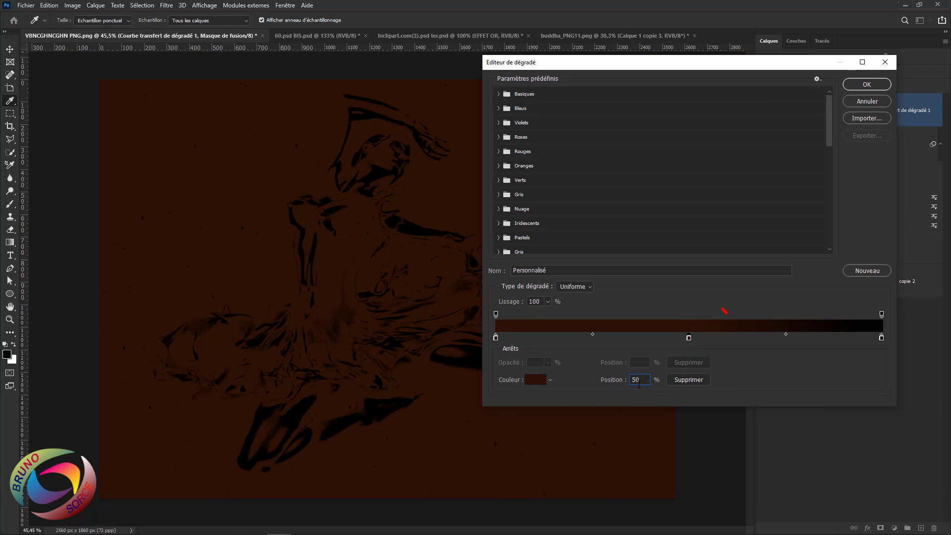
double_click(688, 338)
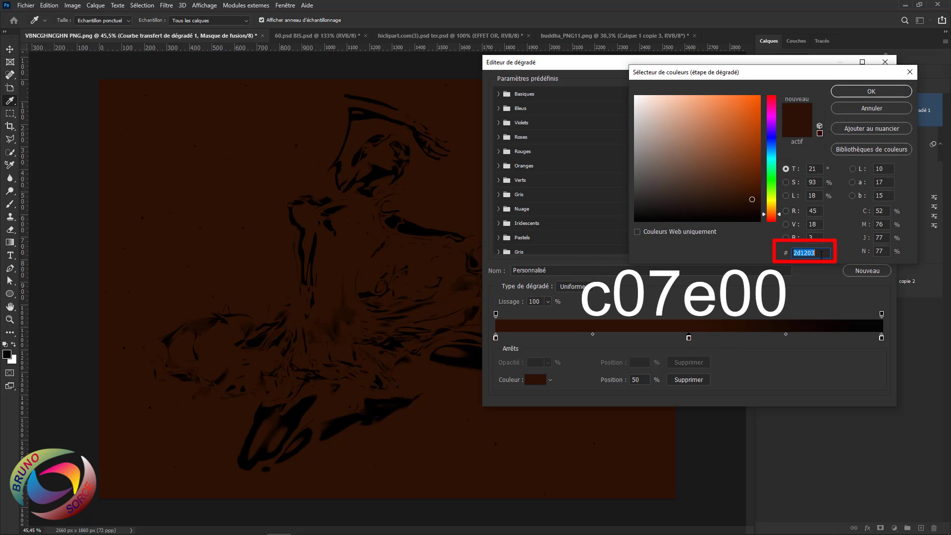
type("c0")
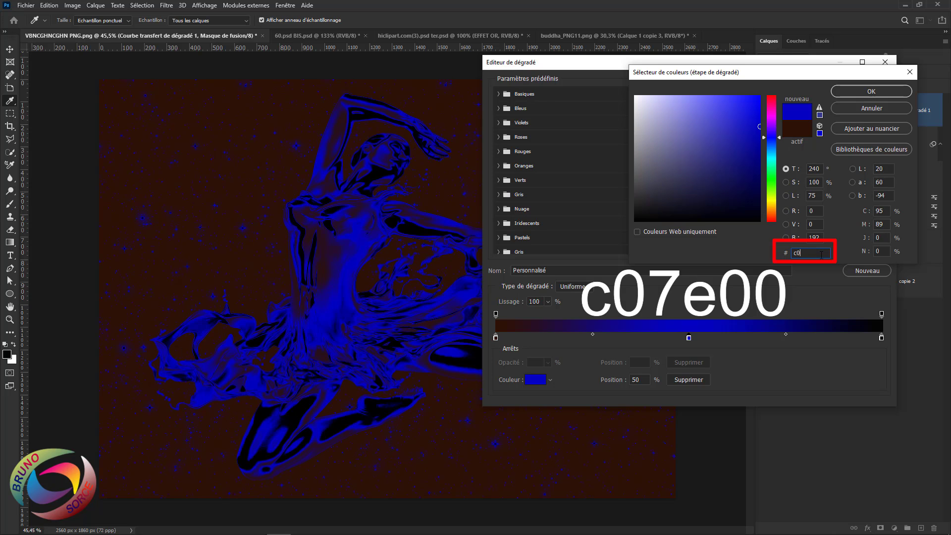
type("7e00")
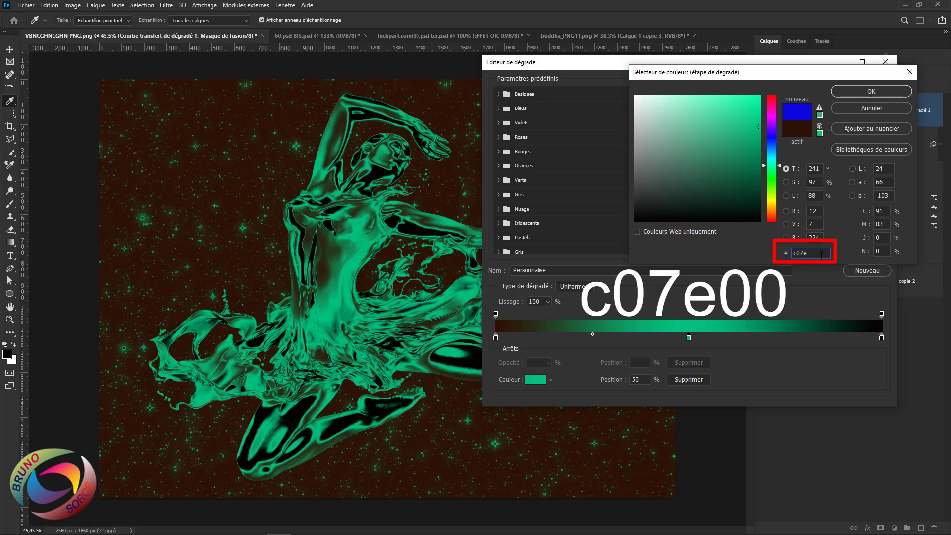
left_click(872, 94)
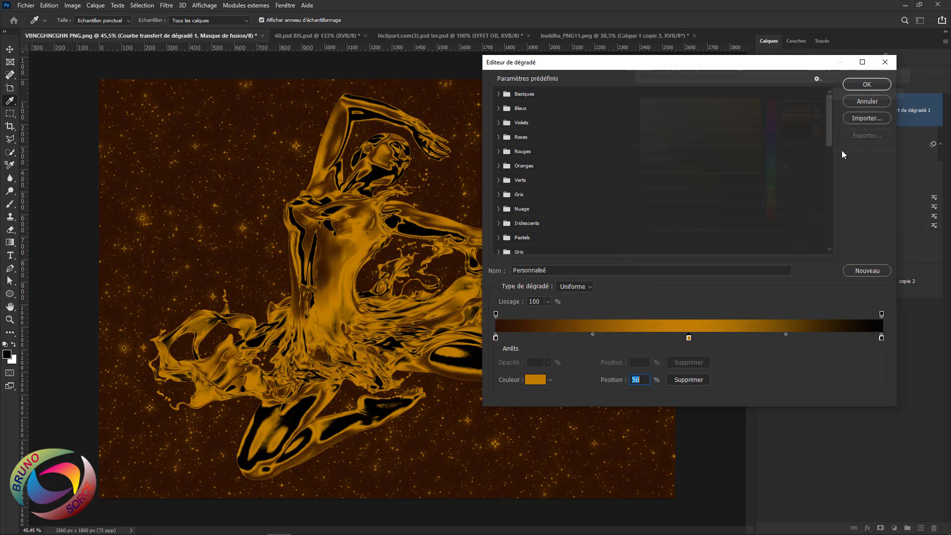
Step: Set the gradient's end color stop at position 100% to fedede
double_click(881, 338)
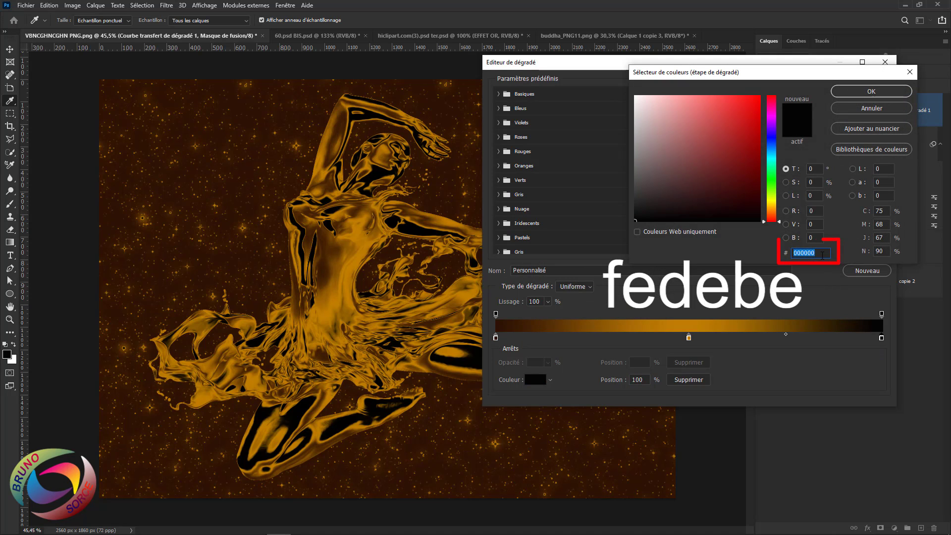
type("f")
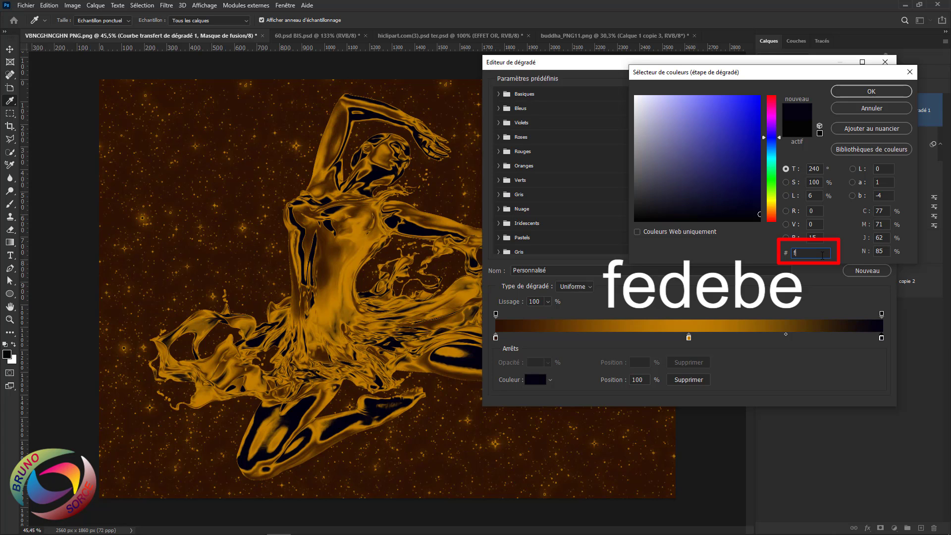
type("edede")
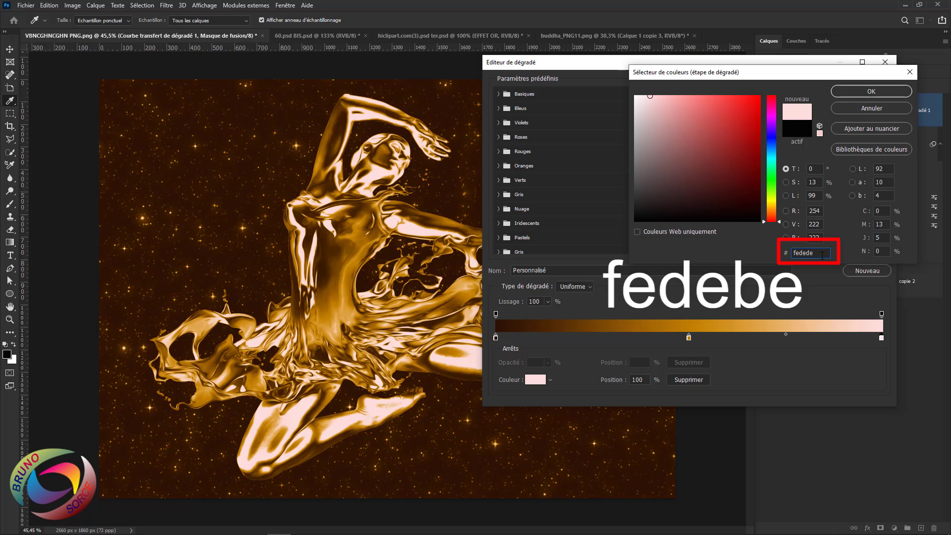
left_click(866, 90)
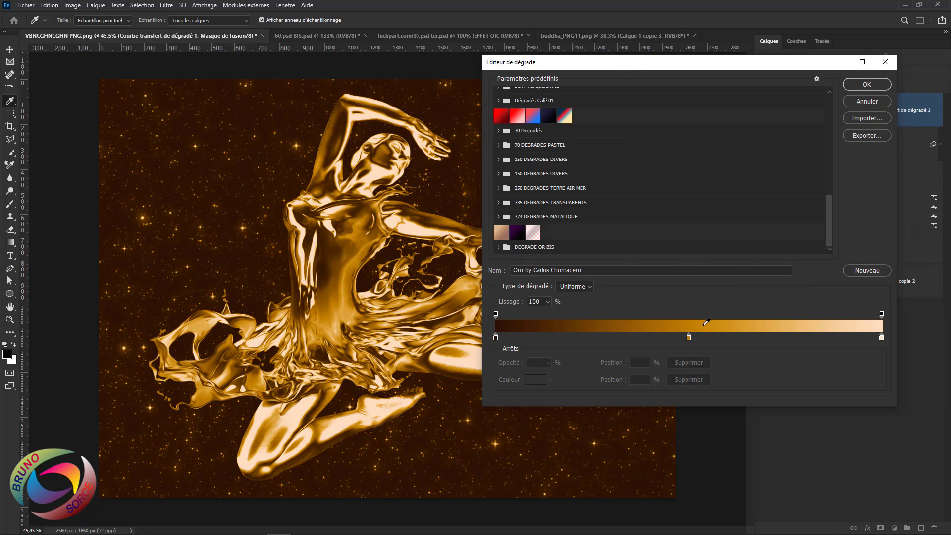
Step: Save the gold gradient as a new preset, and apply it to the gradient map after trying the dark purple preset
left_click(866, 271)
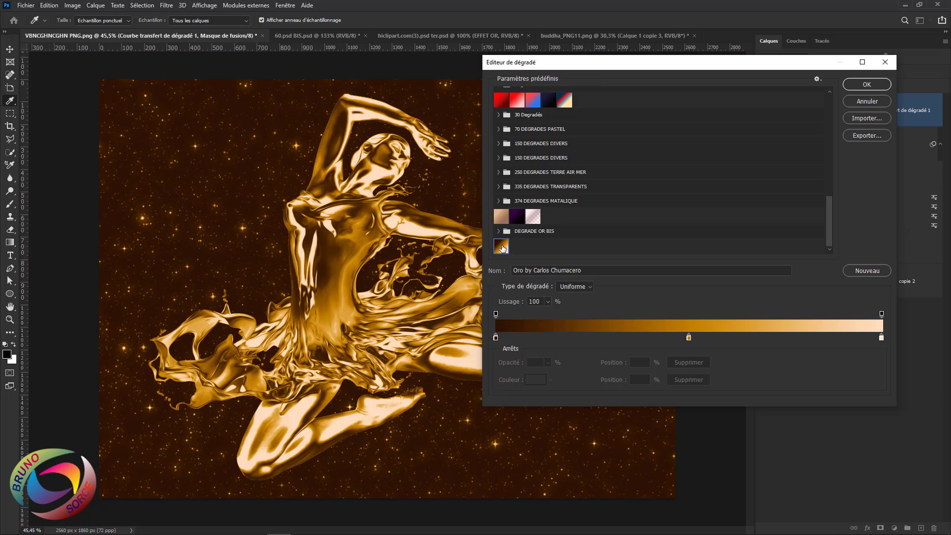
left_click(515, 218)
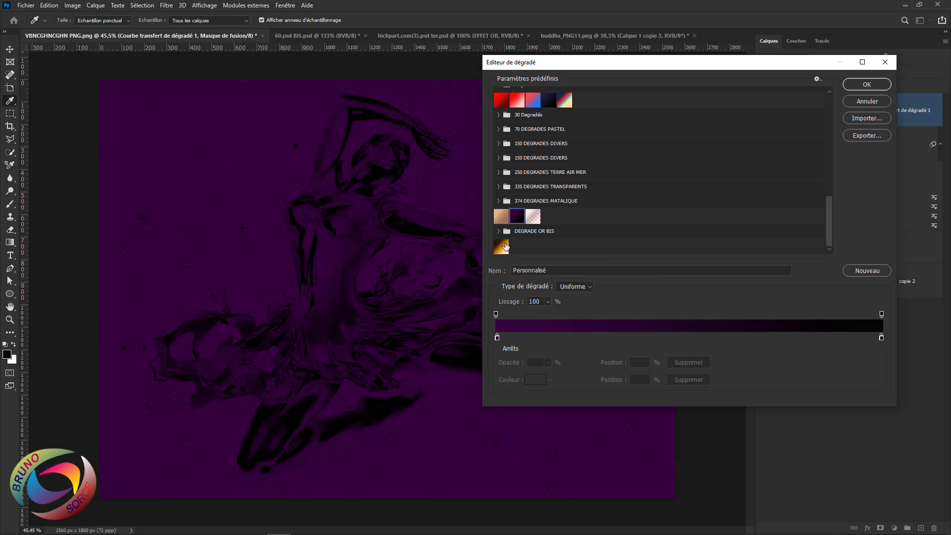
left_click(501, 246)
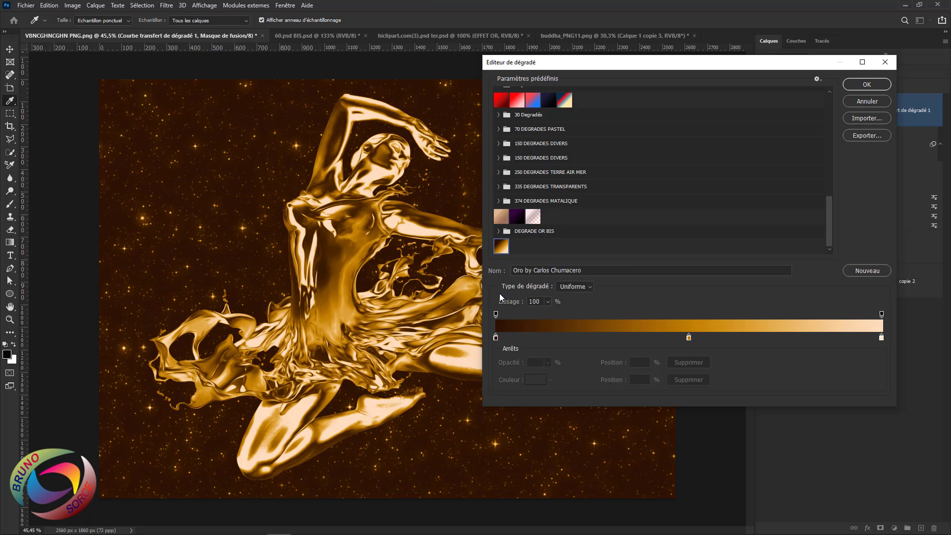
left_click(867, 85)
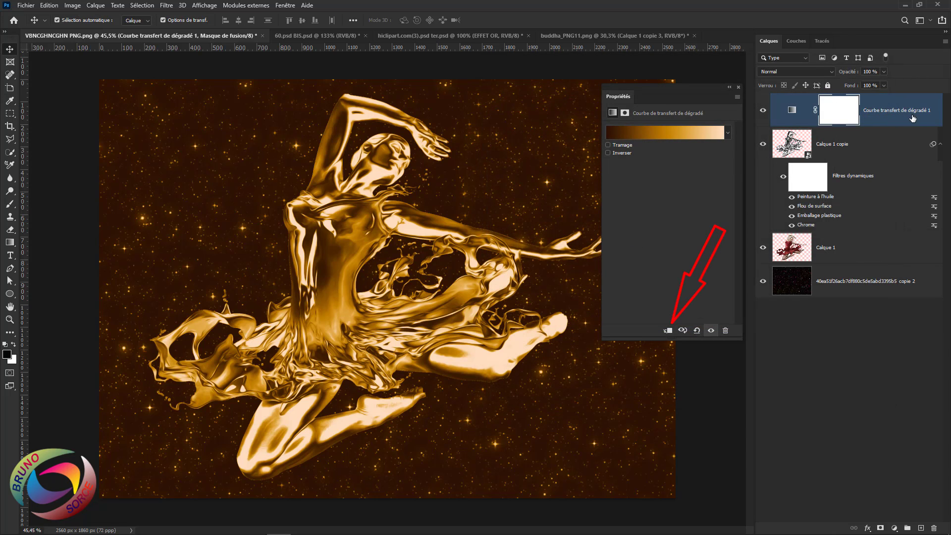
Step: Clip the gradient map to the Calque 1 copie layer, and toggle its visibility to compare the gold and chrome versions
left_click(668, 331)
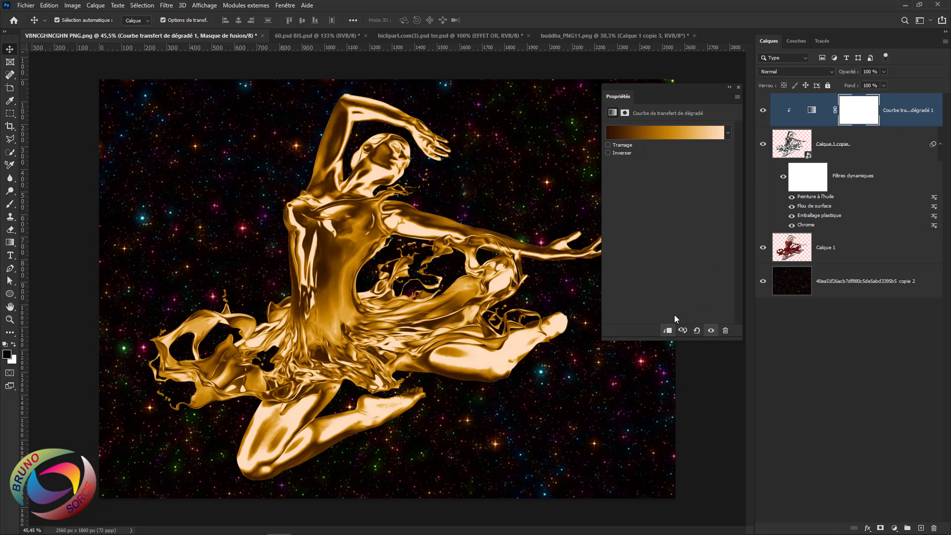
left_click(738, 86)
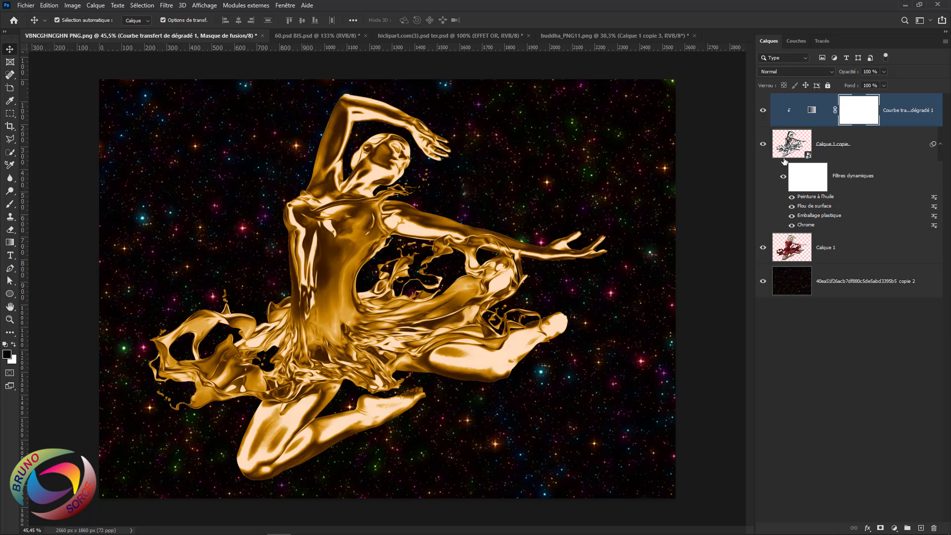
left_click(763, 110)
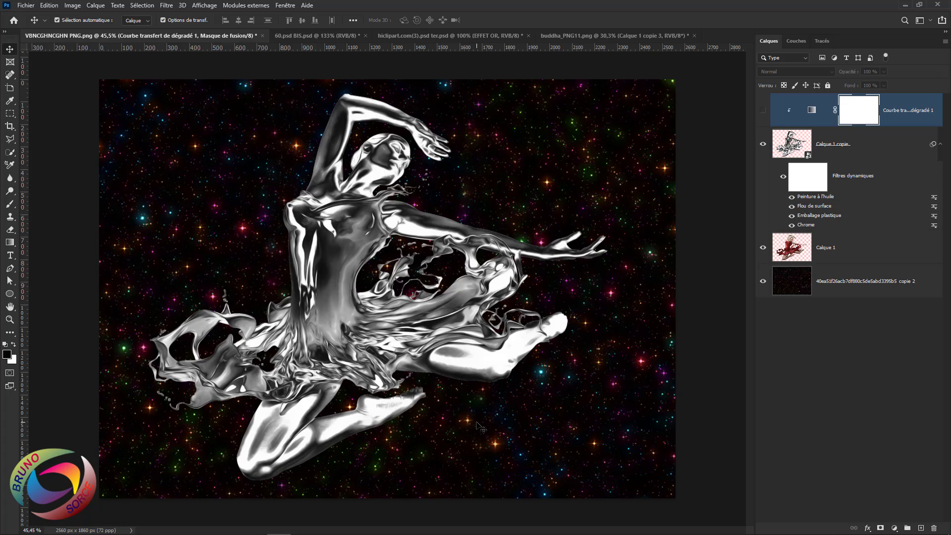
left_click(763, 111)
left_click(763, 110)
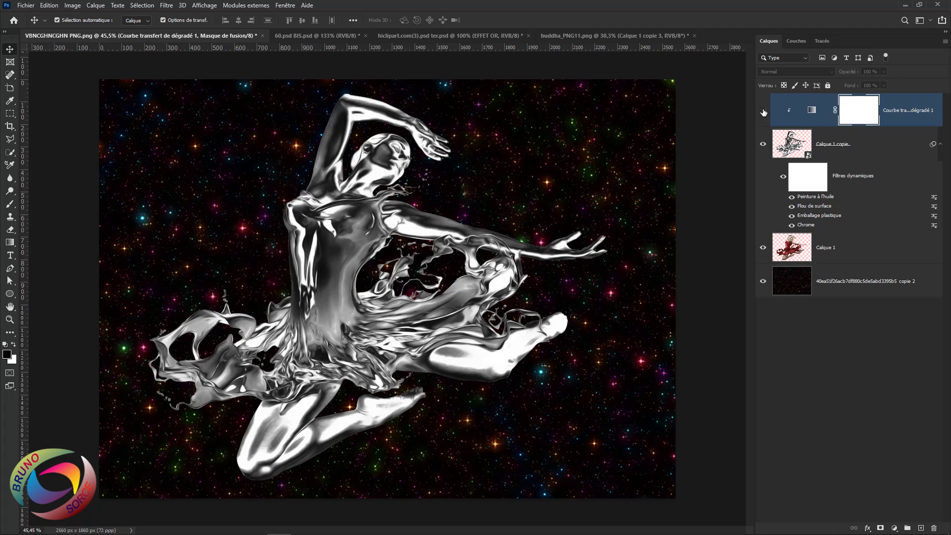